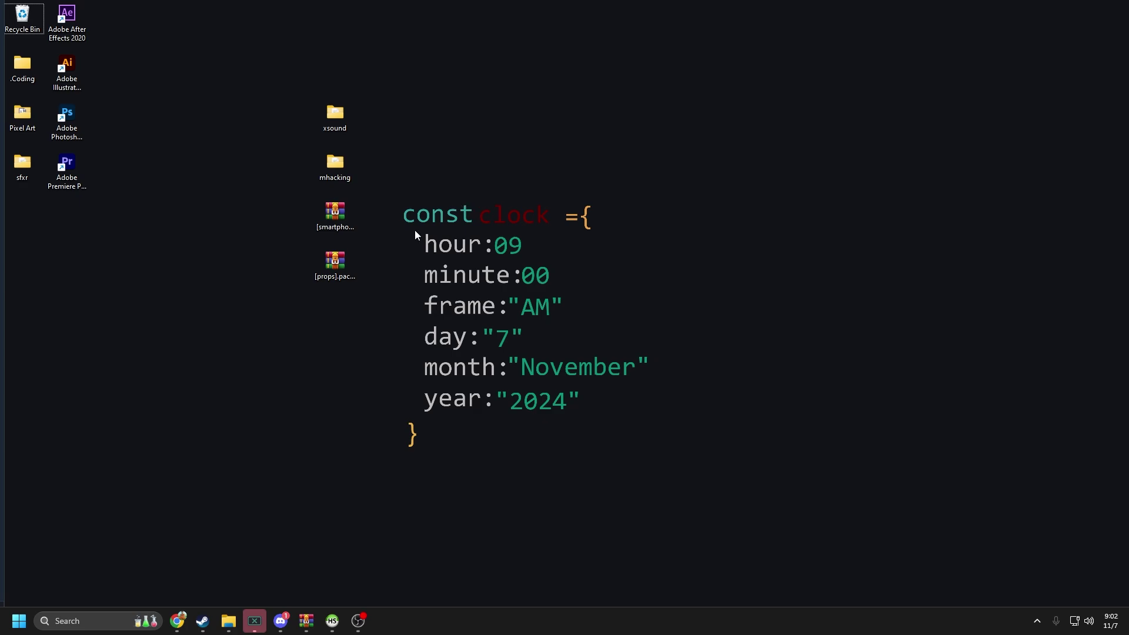
Inspect the desktop items: the [props] and [smartphone-pro] archives and the mhacking and xsound folders.
{"action": "left_click", "coordinate": [338, 279]}
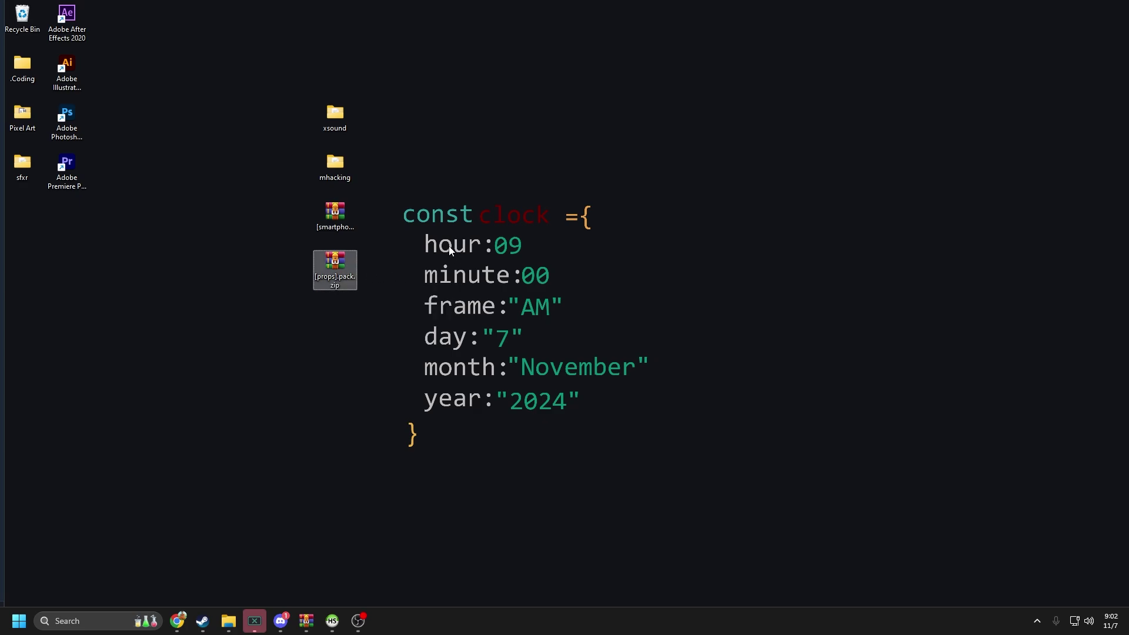
{"action": "left_click", "coordinate": [335, 214]}
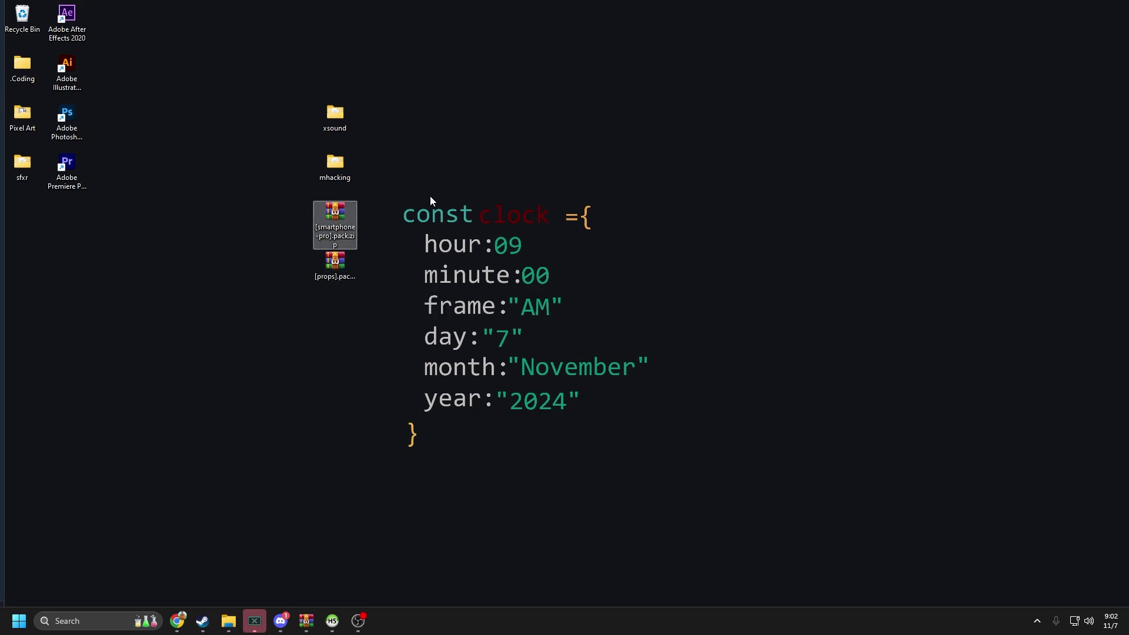
{"action": "left_click", "coordinate": [445, 193]}
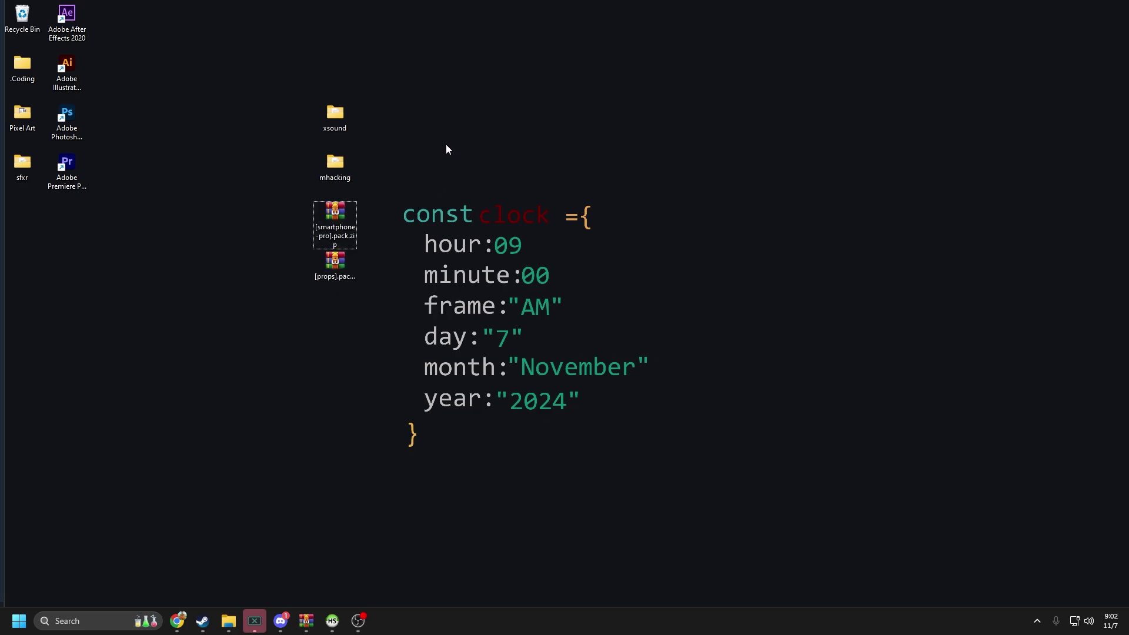
{"action": "left_click", "coordinate": [335, 118]}
{"action": "left_click", "coordinate": [352, 162]}
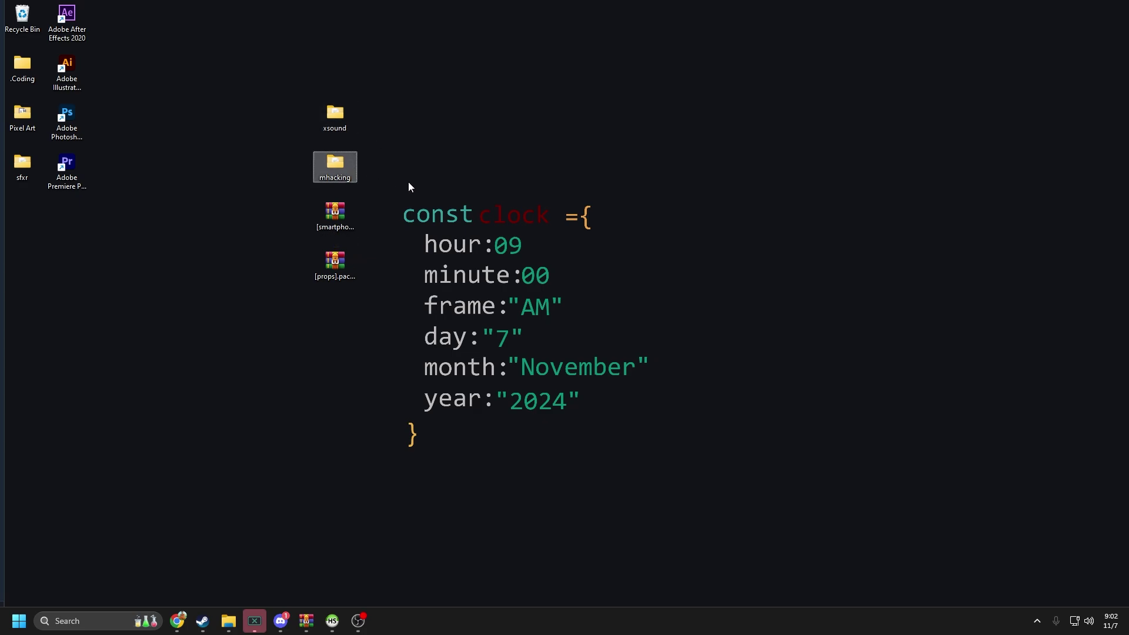
{"action": "left_click_drag", "start_coordinate": [399, 182], "coordinate": [416, 118]}
{"action": "left_click", "coordinate": [336, 165]}
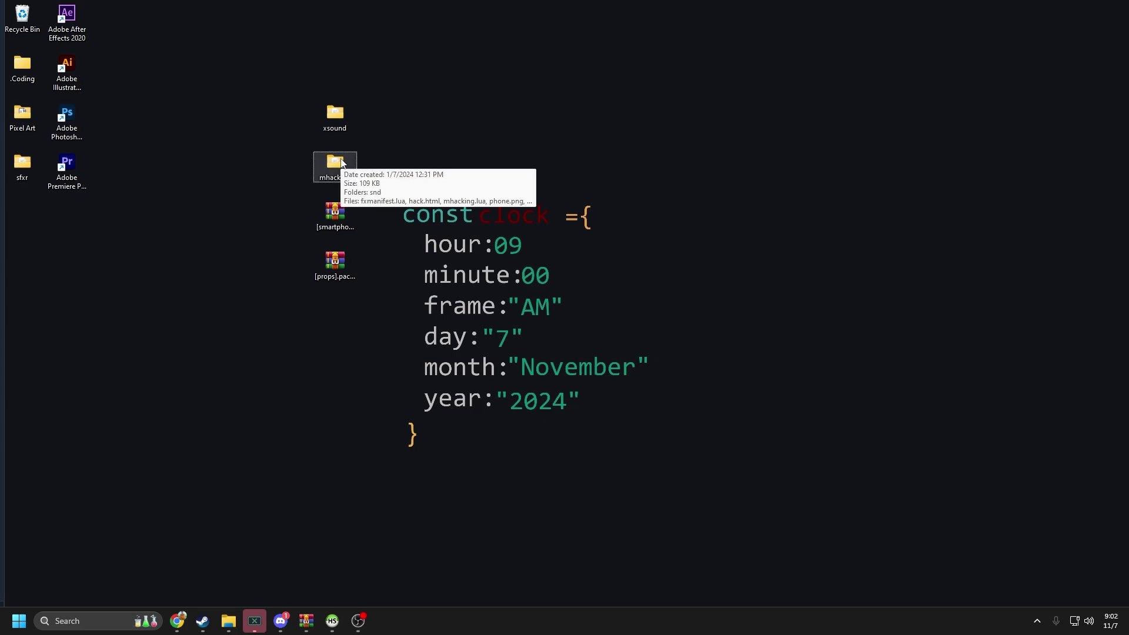
{"action": "left_click", "coordinate": [338, 121]}
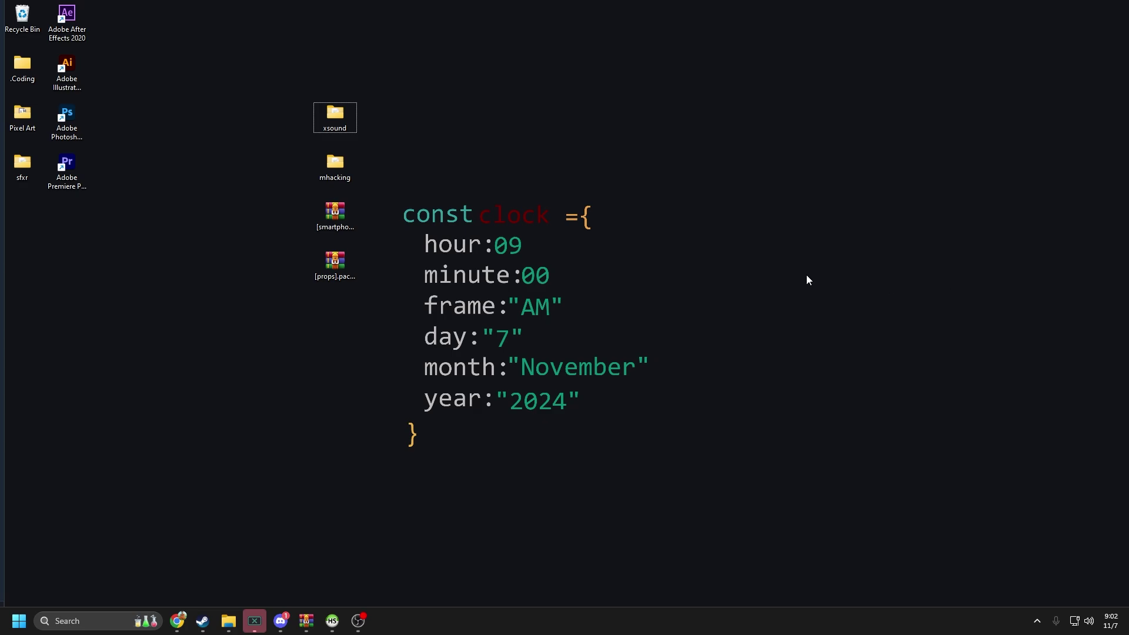
Show the empty [qs-phone] folder under resources in File Explorer and open the [smartphone-pro].pack.zip archive.
{"action": "left_click", "coordinate": [229, 621]}
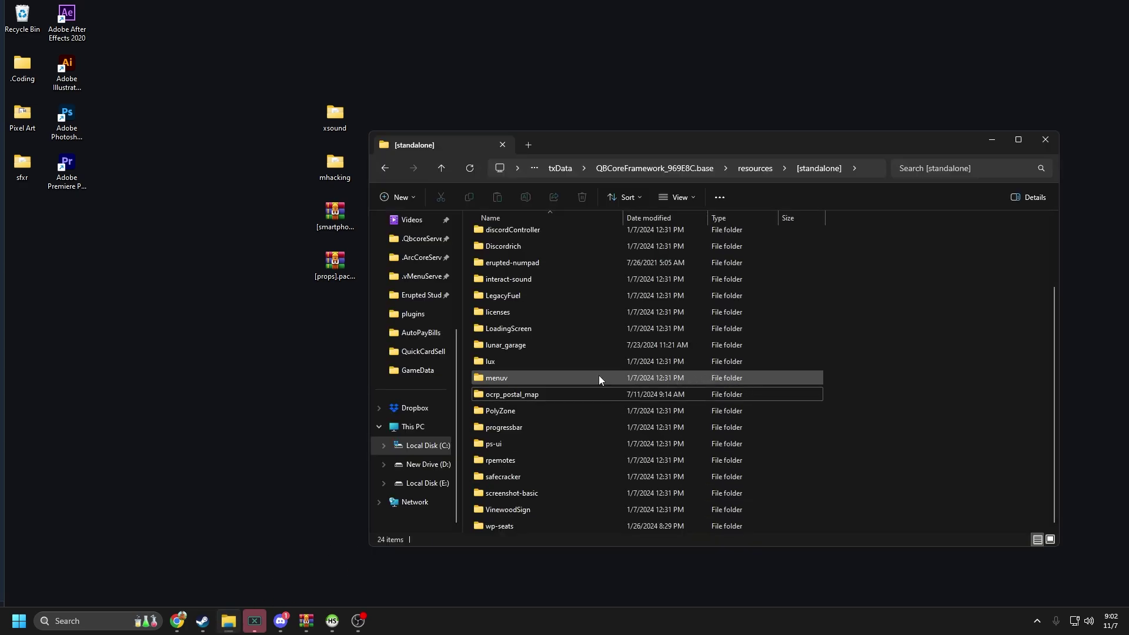
{"action": "key", "text": "BackSpace"}
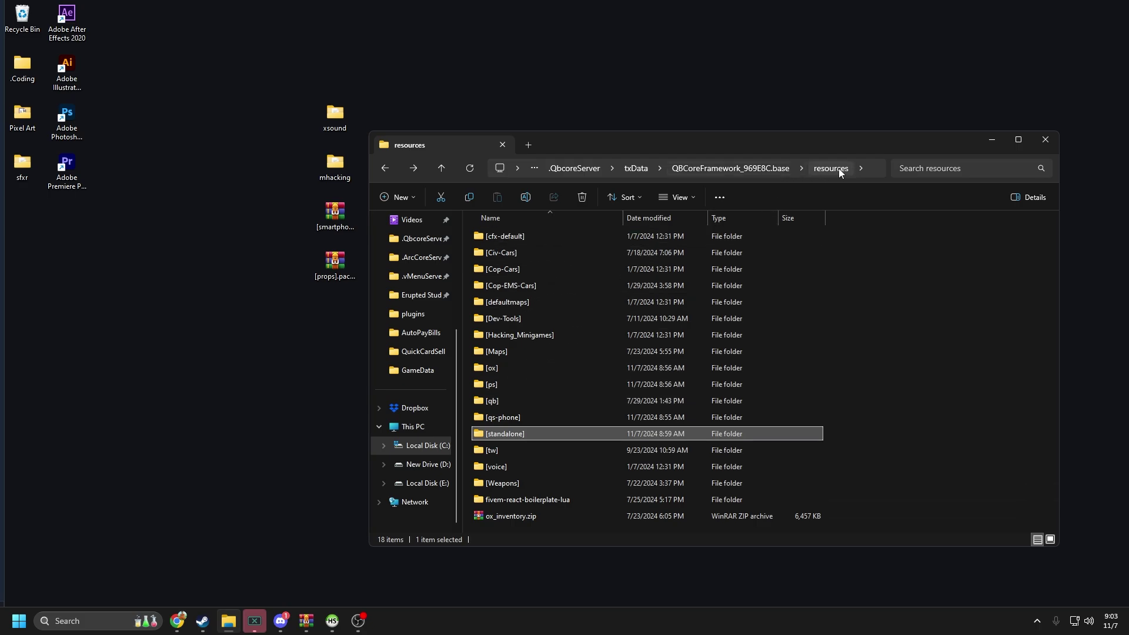
{"action": "double_click", "coordinate": [519, 419]}
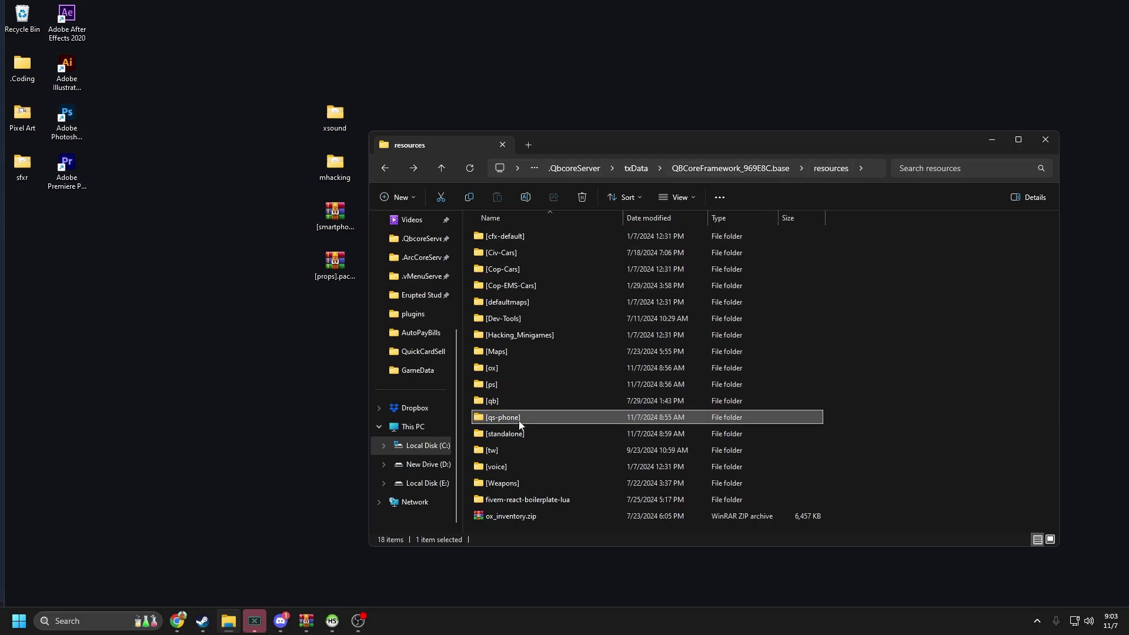
{"action": "left_click_drag", "start_coordinate": [573, 144], "coordinate": [597, 61]}
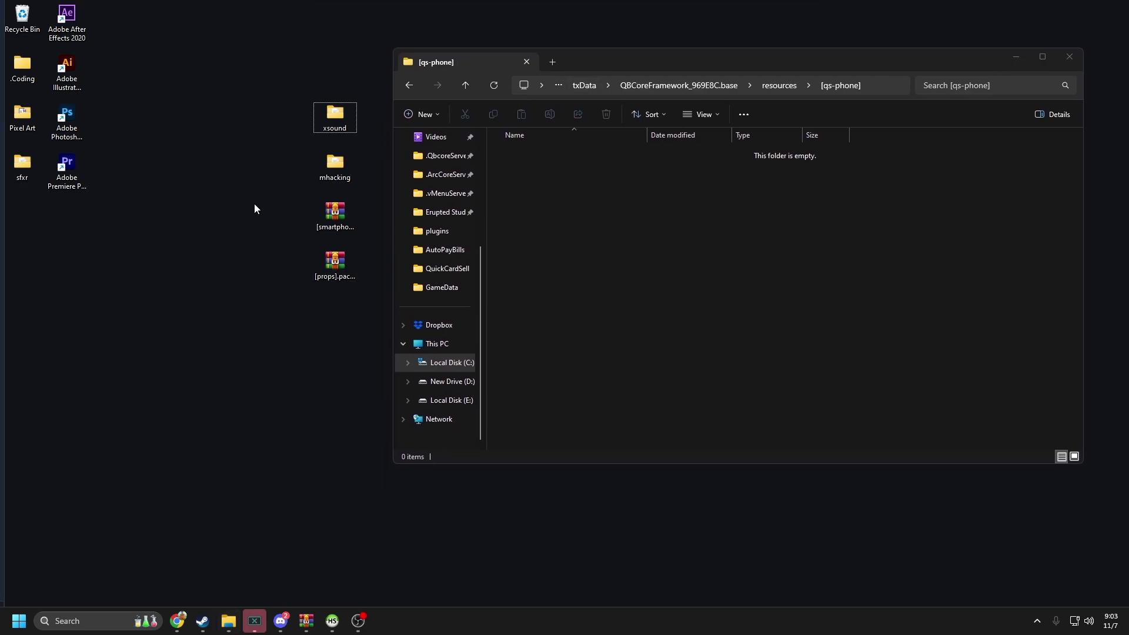
{"action": "double_click", "coordinate": [332, 213]}
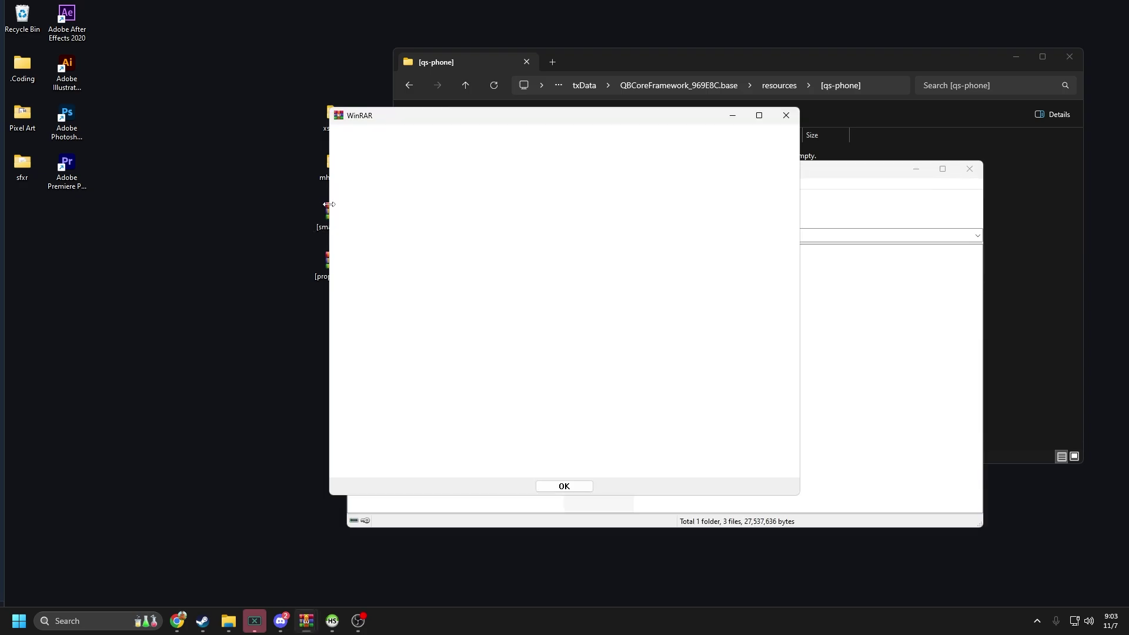
Extract the [smartphone-pro] folder from the archive into [qs-phone] by dragging it across.
{"action": "left_click", "coordinate": [786, 115]}
{"action": "left_click_drag", "start_coordinate": [618, 176], "coordinate": [445, 217]}
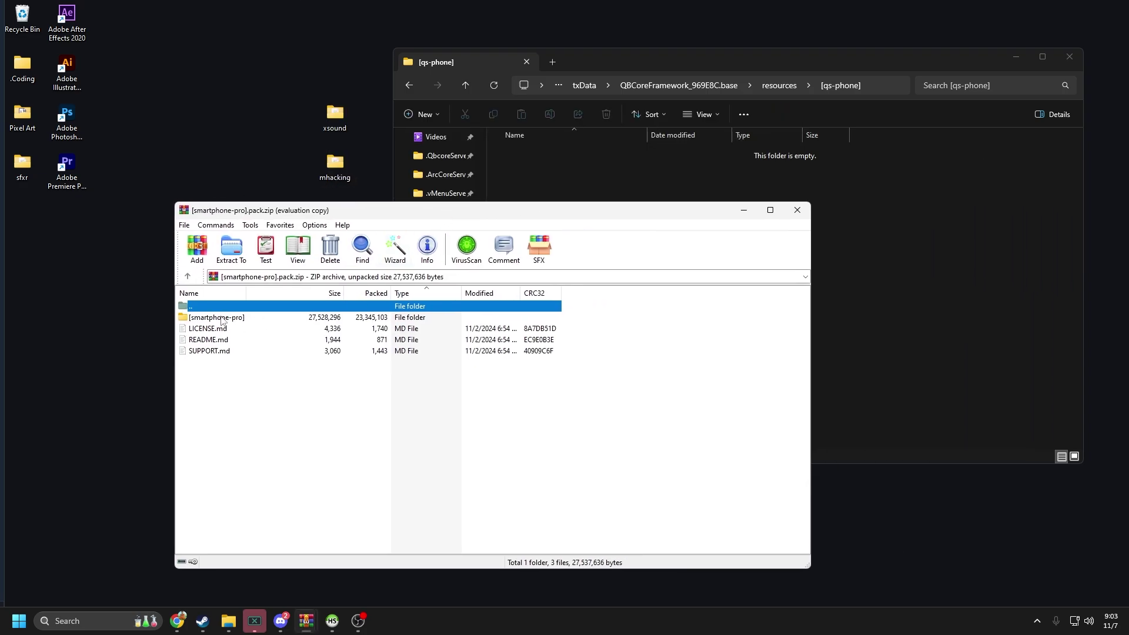
{"action": "left_click_drag", "start_coordinate": [207, 319], "coordinate": [895, 297]}
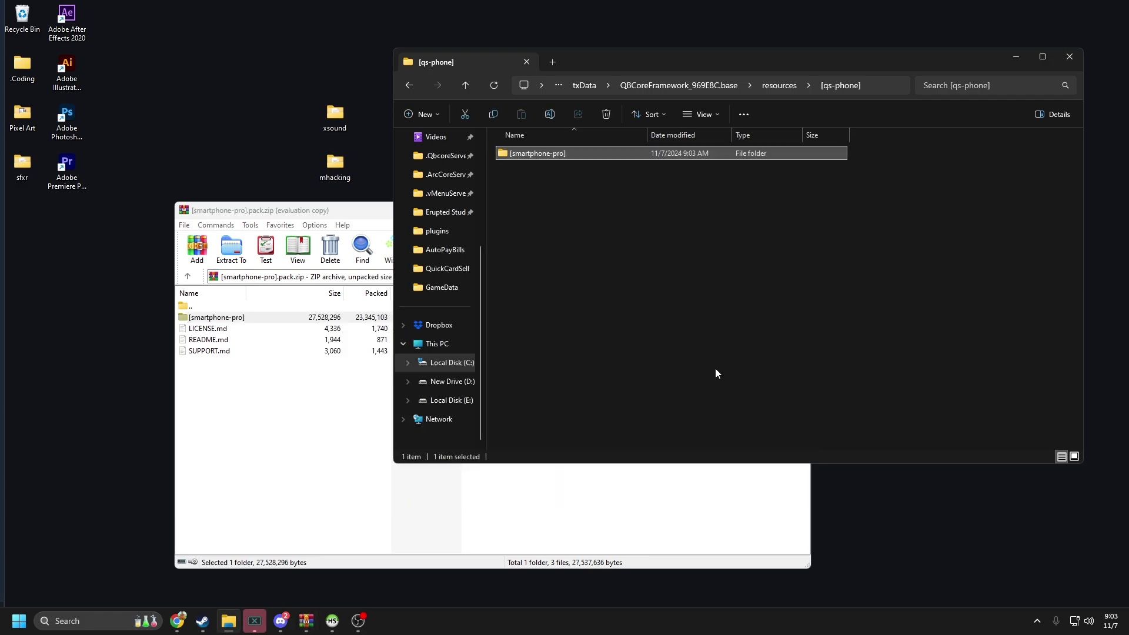
{"action": "left_click", "coordinate": [257, 439]}
Close WinRAR and open the extracted [smartphone-pro] folder to see its five subfolders.
{"action": "left_click_drag", "start_coordinate": [201, 369], "coordinate": [214, 327]}
{"action": "left_click", "coordinate": [217, 378]}
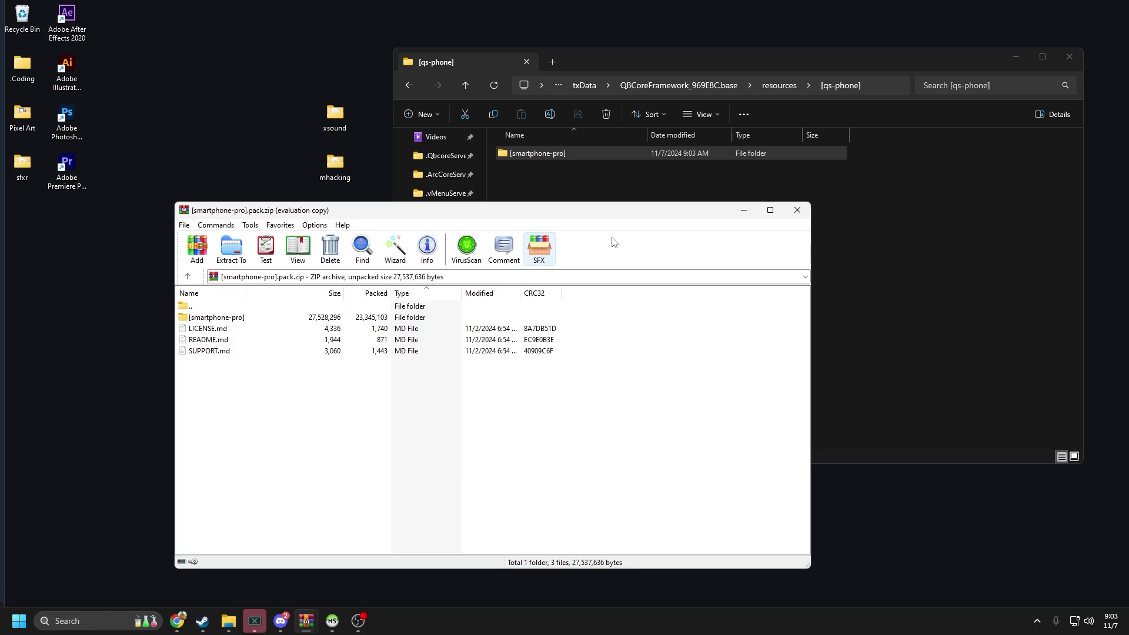
{"action": "left_click", "coordinate": [797, 210]}
{"action": "double_click", "coordinate": [548, 154]}
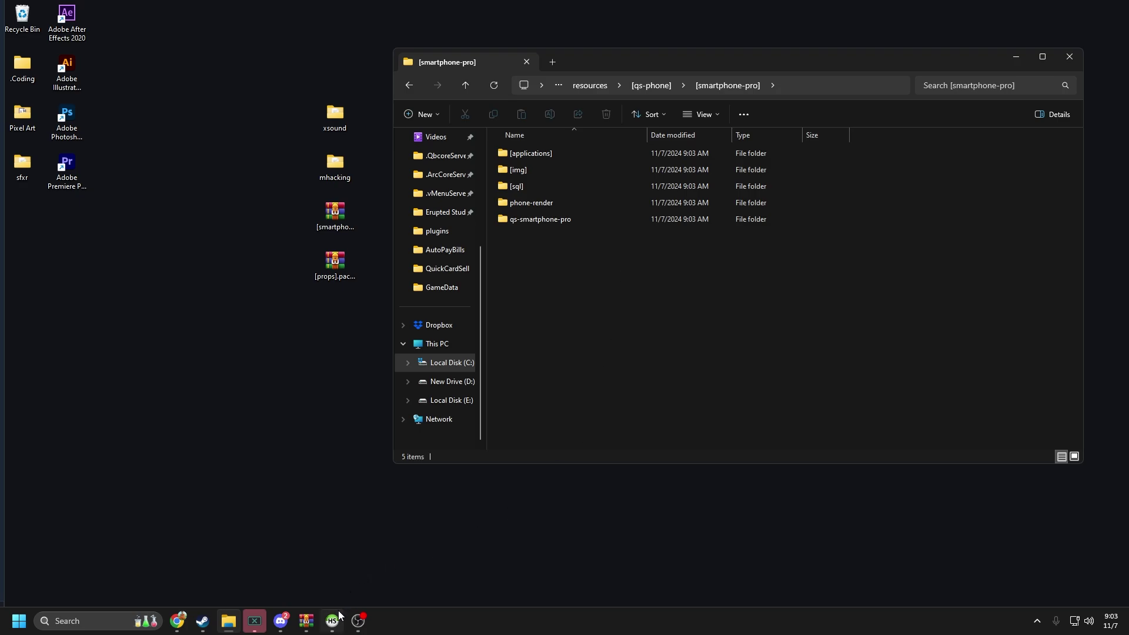
{"action": "mouse_move", "coordinate": [340, 609]}
{"action": "left_click", "coordinate": [177, 621]}
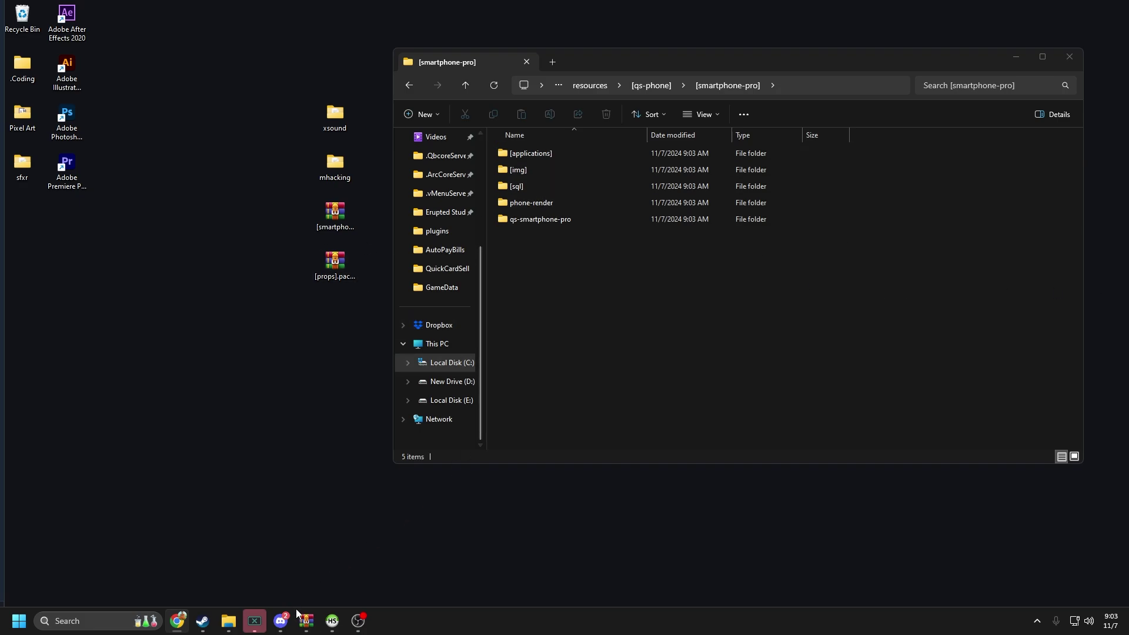
Close the leftover WinRAR window and open phone.sql from [smartphone-pro]\[sql] in VS Code.
{"action": "mouse_move", "coordinate": [306, 621]}
{"action": "left_click", "coordinate": [358, 569]}
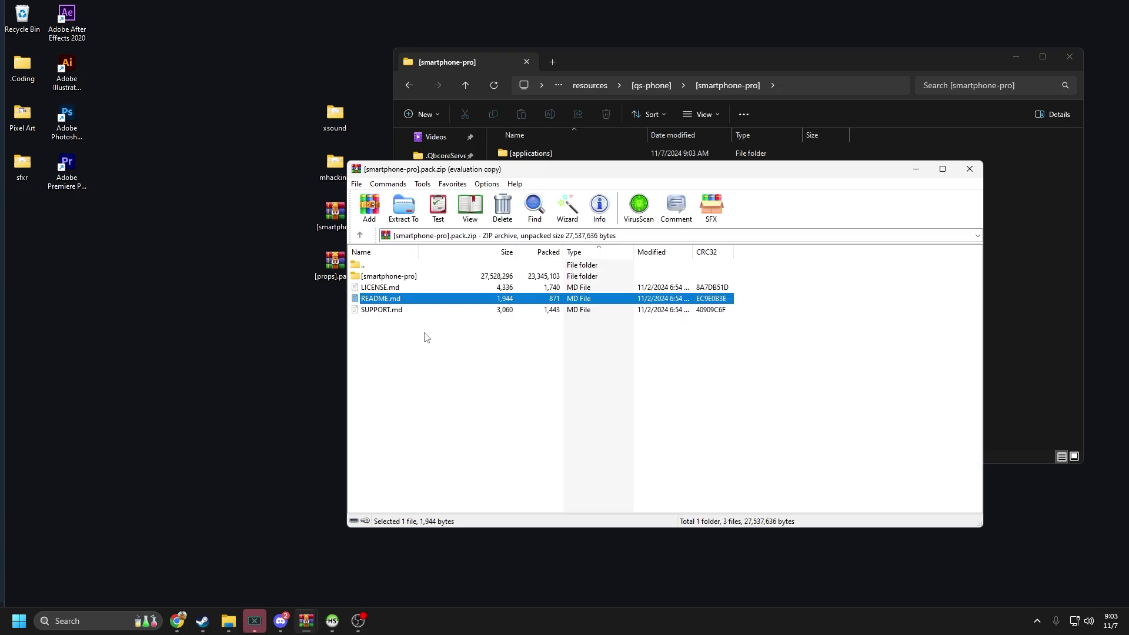
{"action": "double_click", "coordinate": [400, 278]}
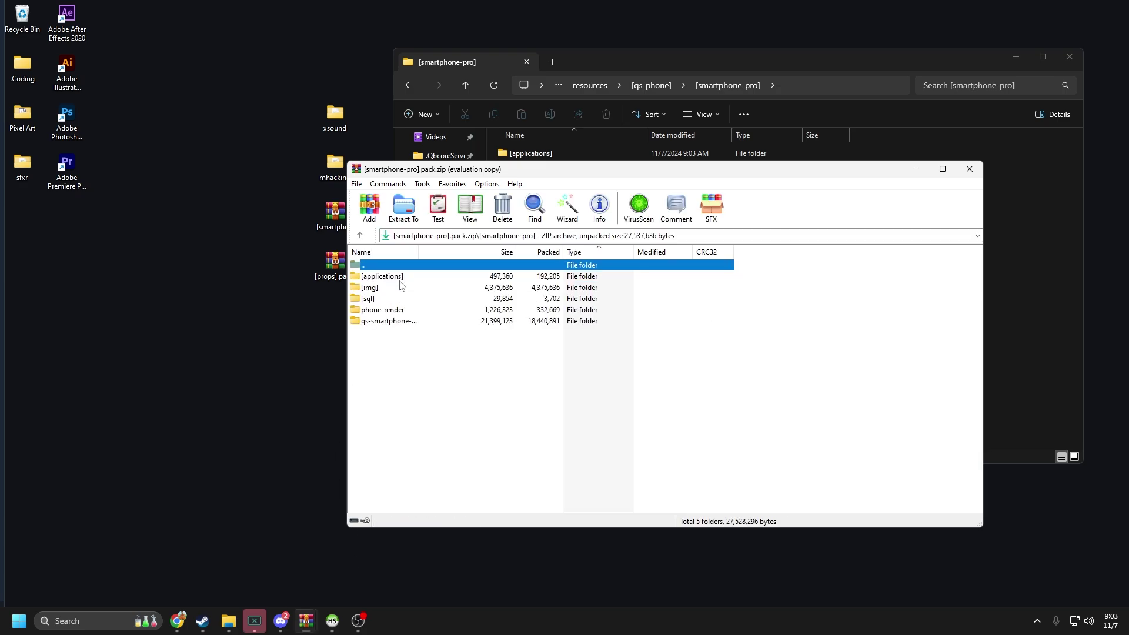
{"action": "left_click", "coordinate": [970, 170]}
{"action": "double_click", "coordinate": [582, 184]}
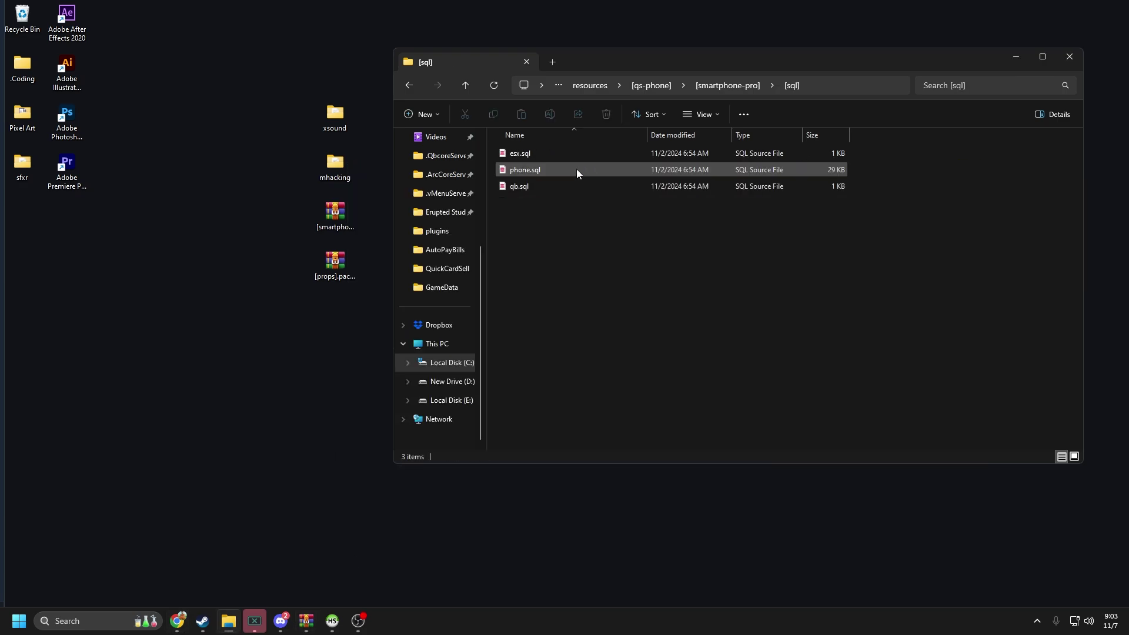
{"action": "double_click", "coordinate": [576, 170]}
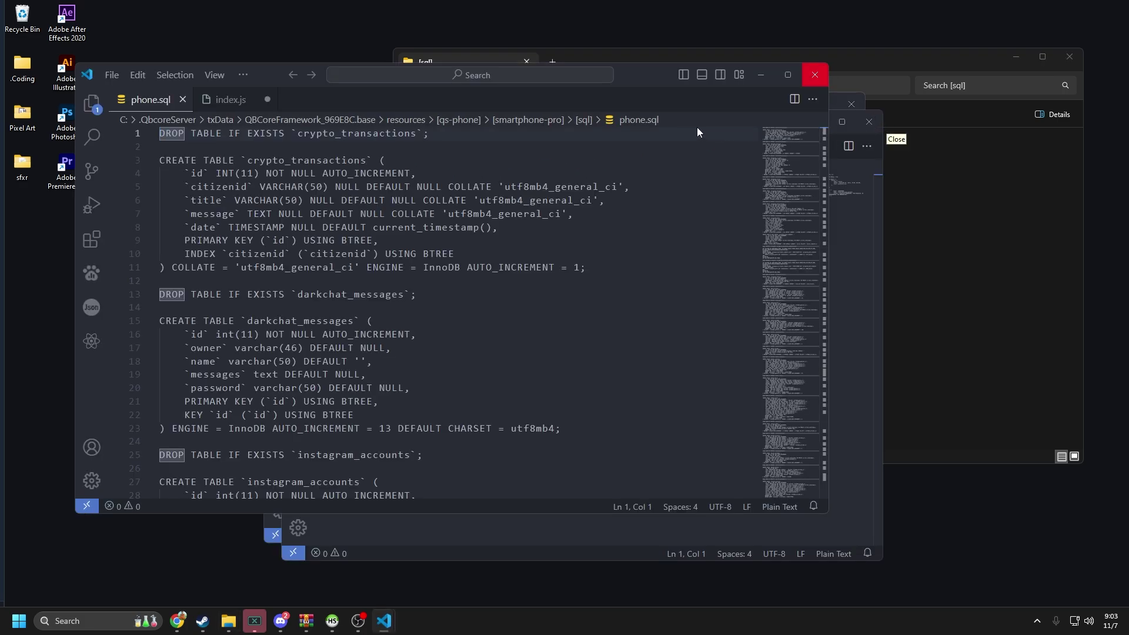
Close config.lua without saving its changes and dismiss the ck3tiger notification.
{"action": "left_click", "coordinate": [765, 220]}
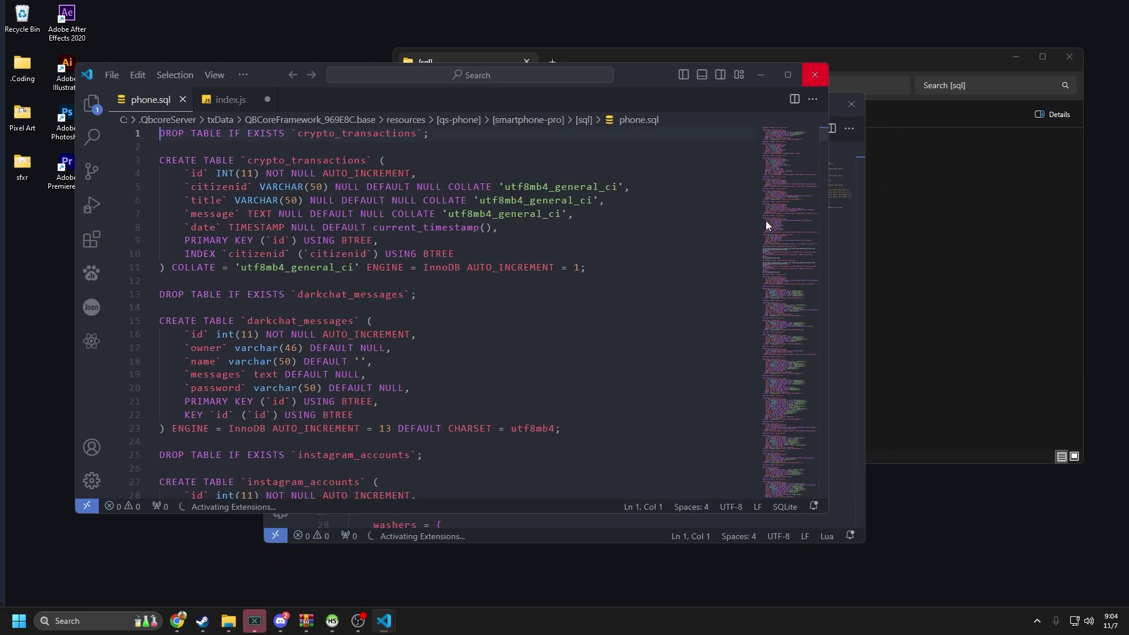
{"action": "left_click", "coordinate": [851, 104]}
{"action": "left_click", "coordinate": [583, 321]}
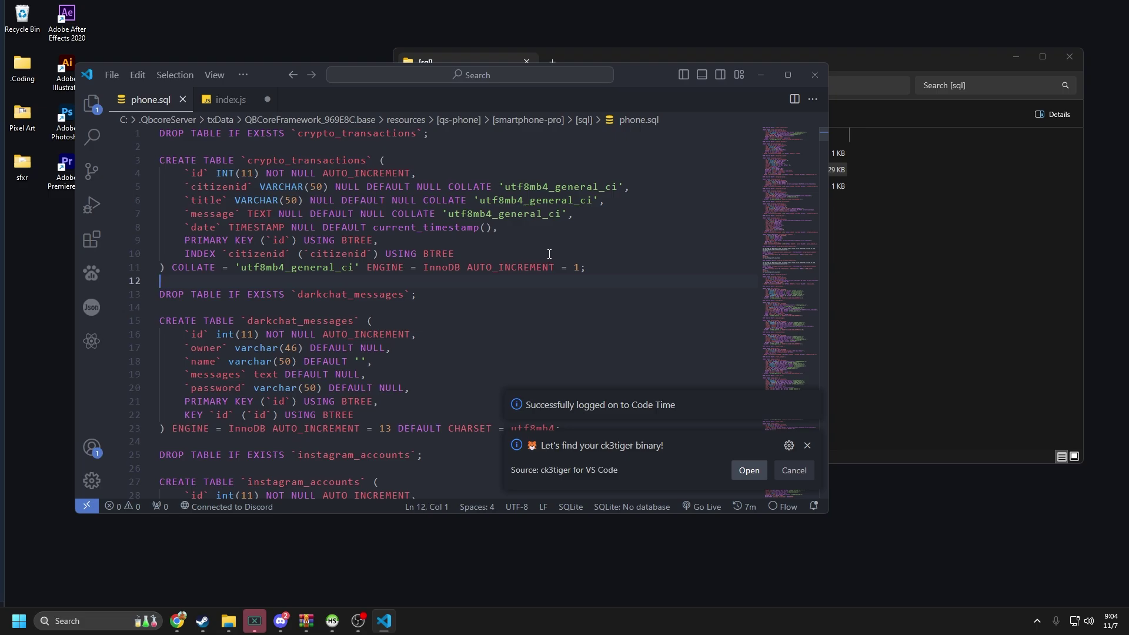
{"action": "scroll", "coordinate": [550, 254], "scroll_direction": "down", "scroll_amount": 20}
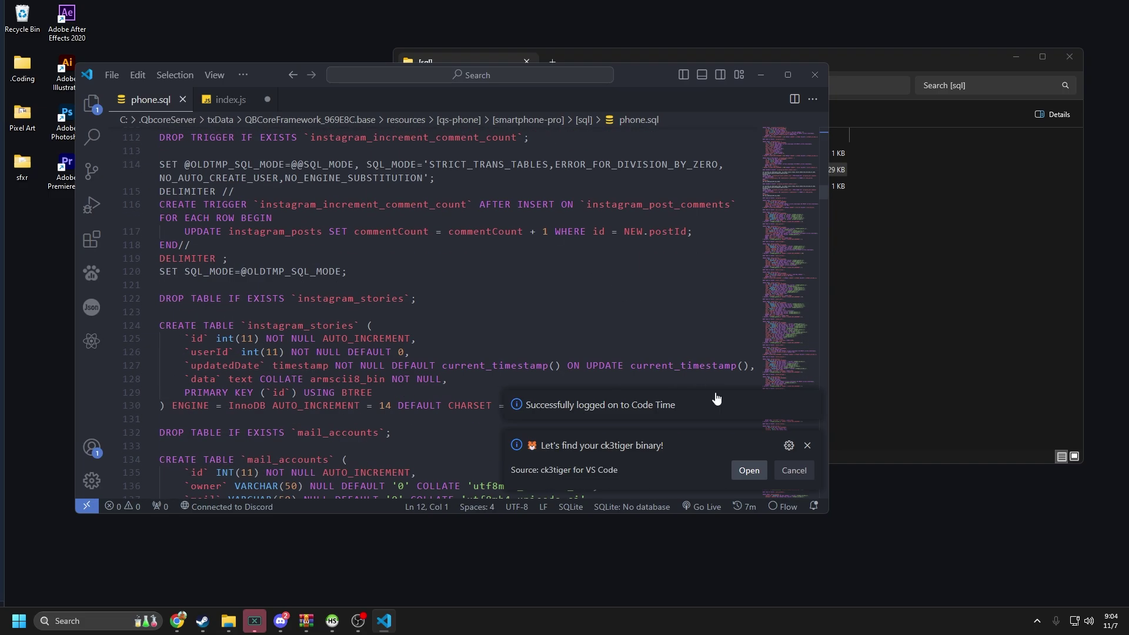
{"action": "left_click", "coordinate": [807, 446]}
Open qb.sql from the [sql] folder and copy its entire ALTER TABLE statement.
{"action": "left_click", "coordinate": [909, 331]}
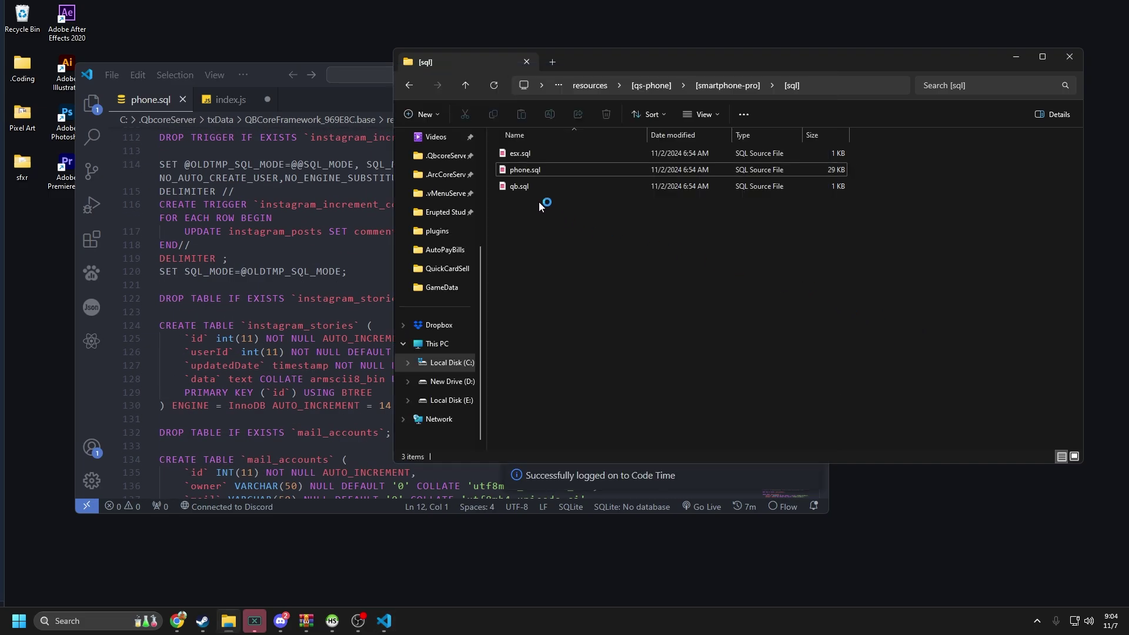
{"action": "double_click", "coordinate": [528, 188]}
{"action": "key", "text": "ctrl+a"}
{"action": "key", "text": "ctrl+c"}
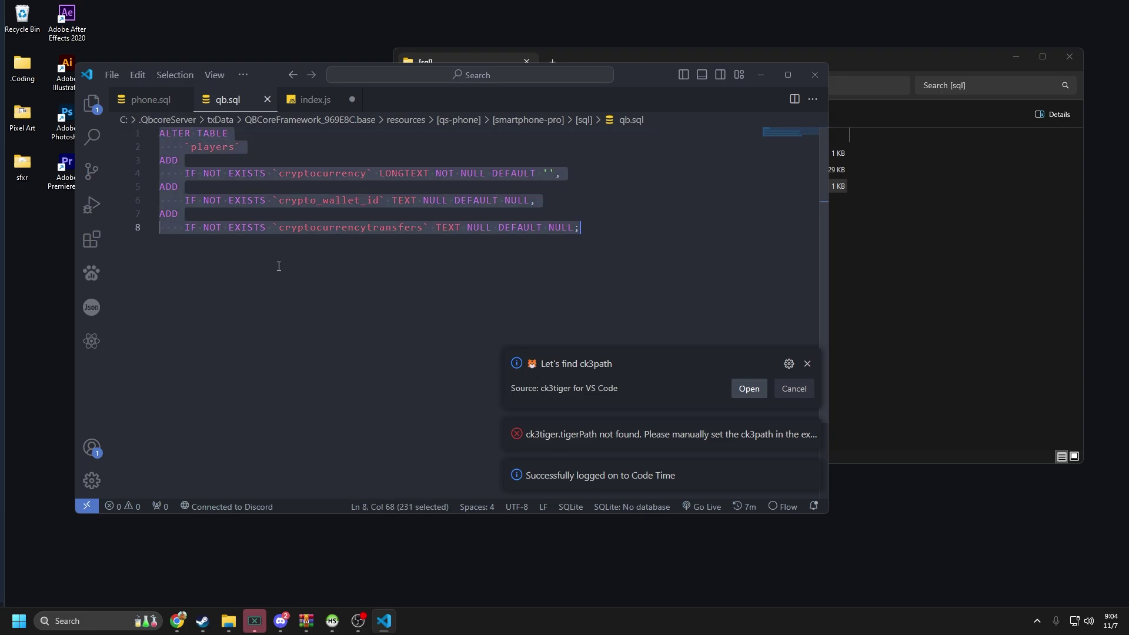
{"action": "key", "text": "alt+Tab"}
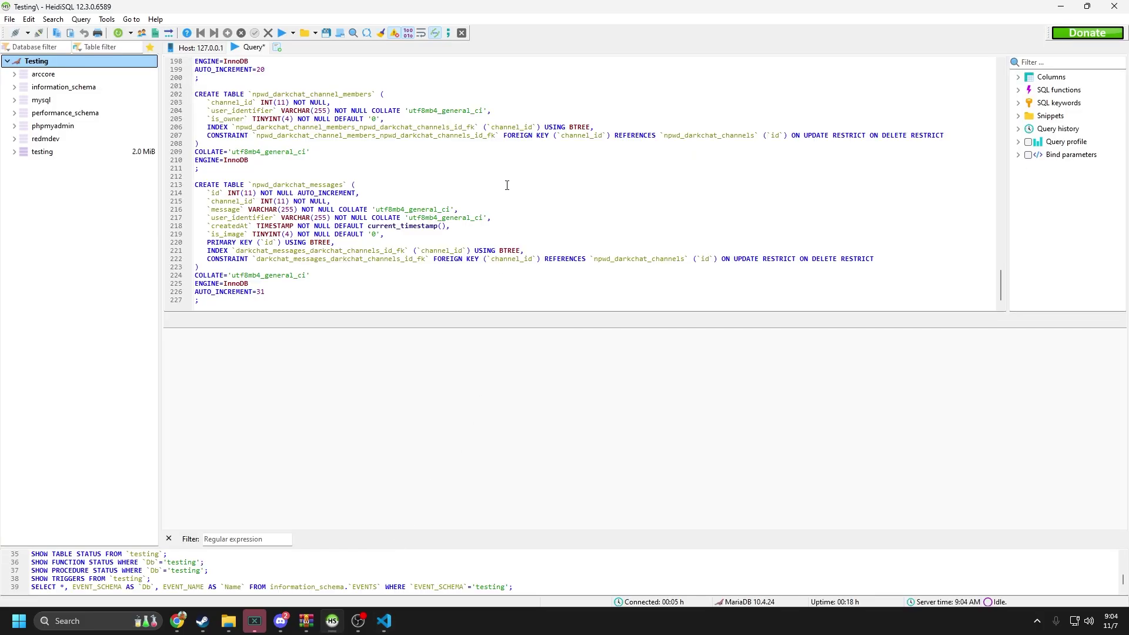
Paste the copied ALTER TABLE statement into the testing query and run it on players.
{"action": "left_click", "coordinate": [45, 151]}
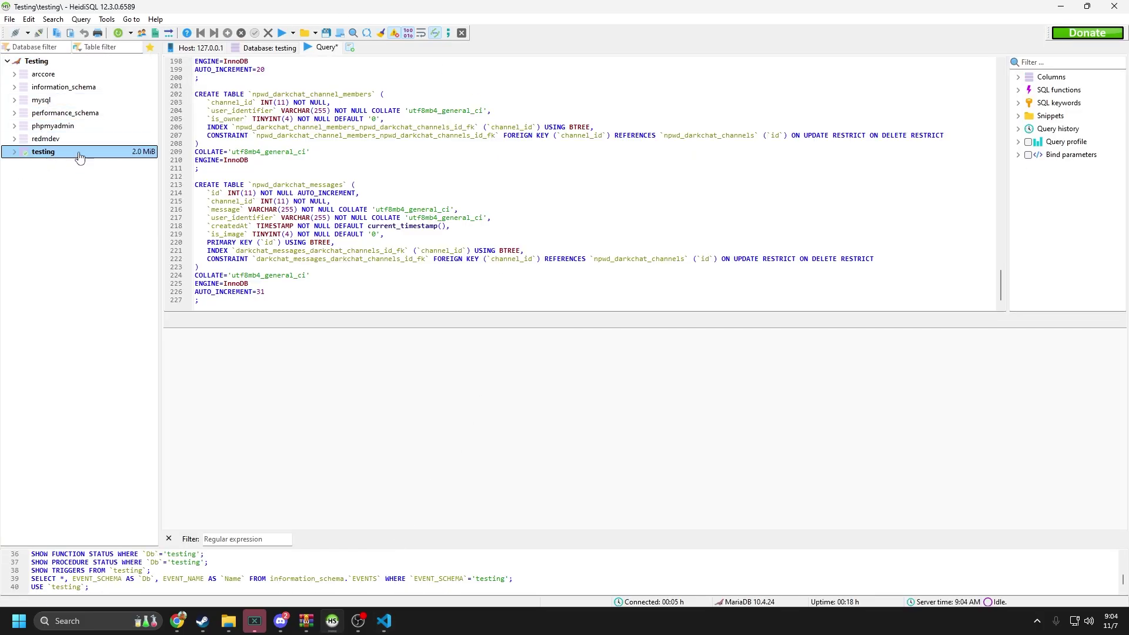
{"action": "left_click", "coordinate": [327, 48]}
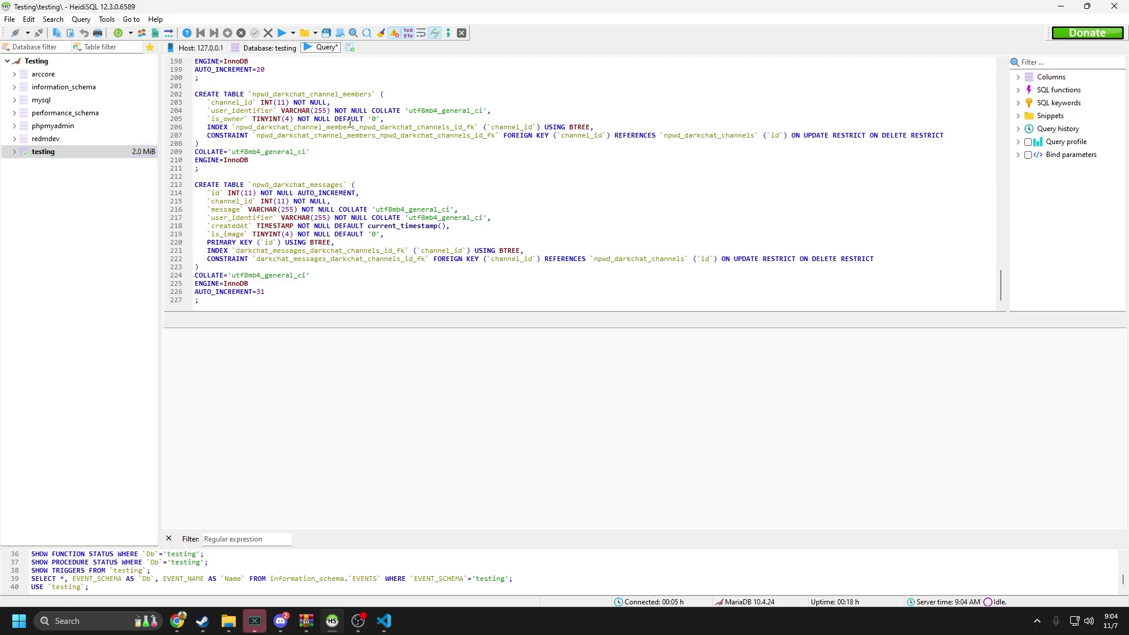
{"action": "key", "text": "ctrl+a"}
{"action": "key", "text": "ctrl+v"}
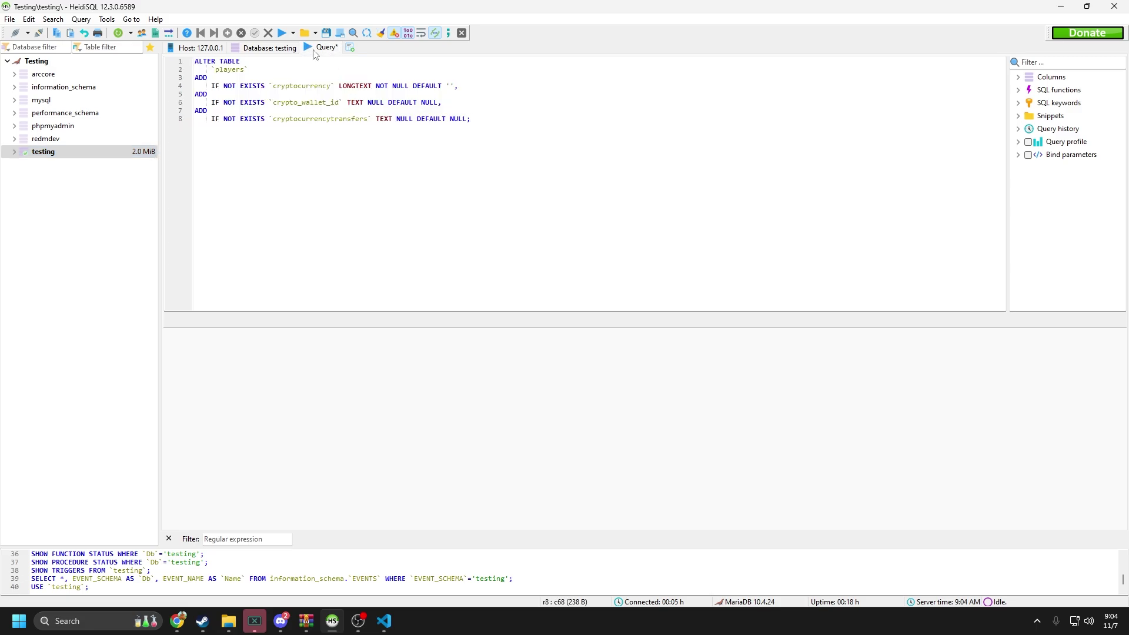
{"action": "left_click", "coordinate": [282, 33]}
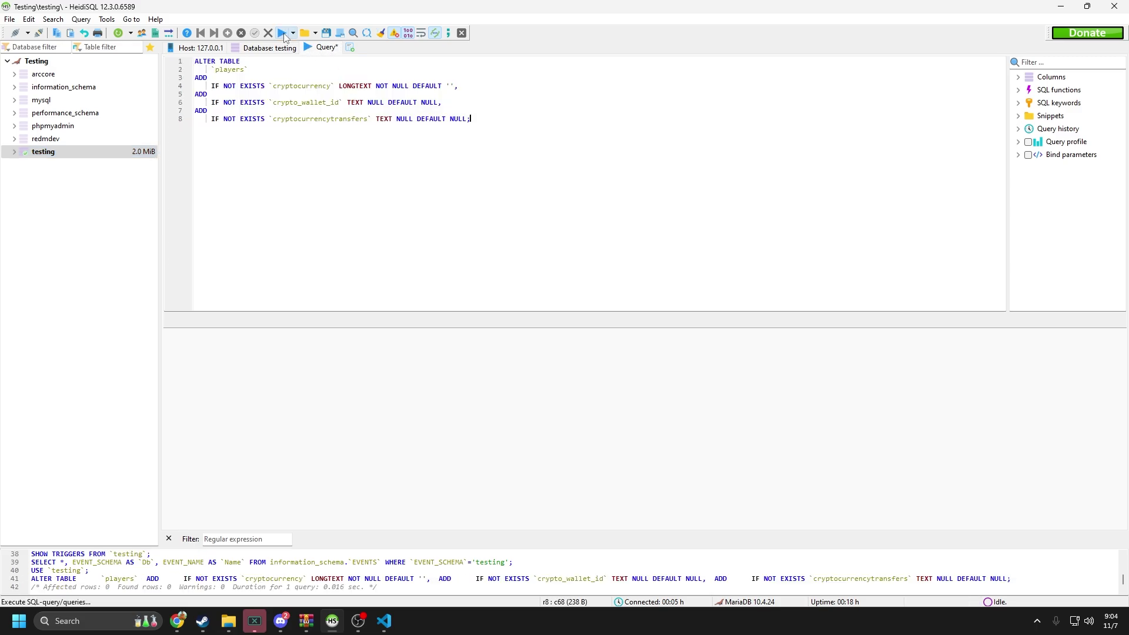
Copy the whole phone.sql script, paste it into the query editor, run it, and dismiss the 45-warnings notice.
{"action": "left_click", "coordinate": [385, 624]}
{"action": "left_click", "coordinate": [149, 99]}
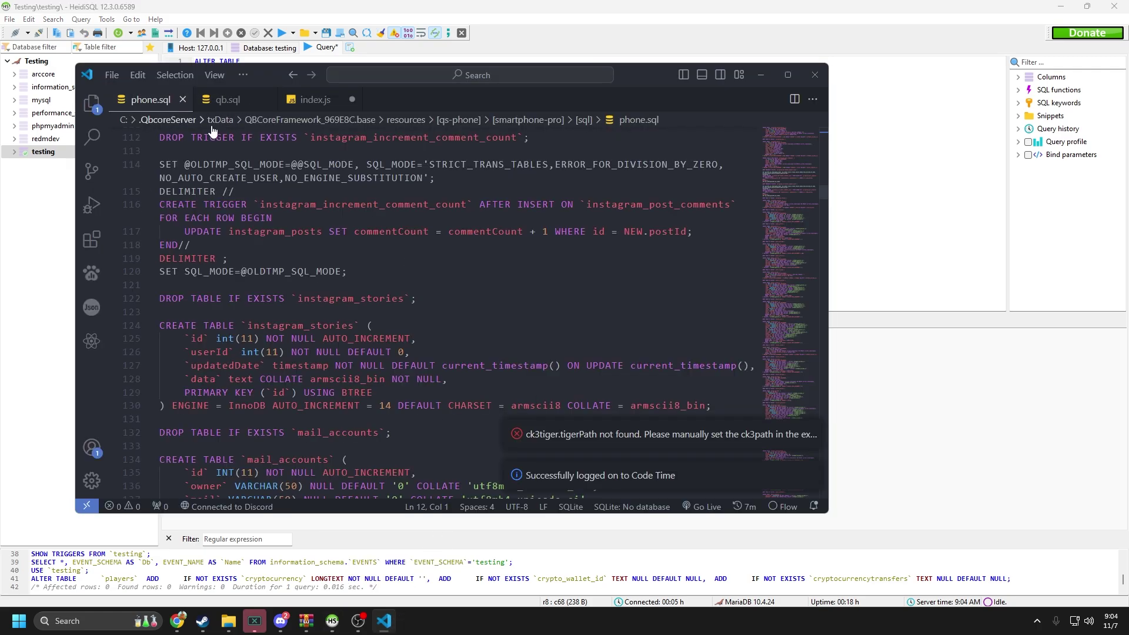
{"action": "key", "text": "ctrl+a"}
{"action": "key", "text": "ctrl+c"}
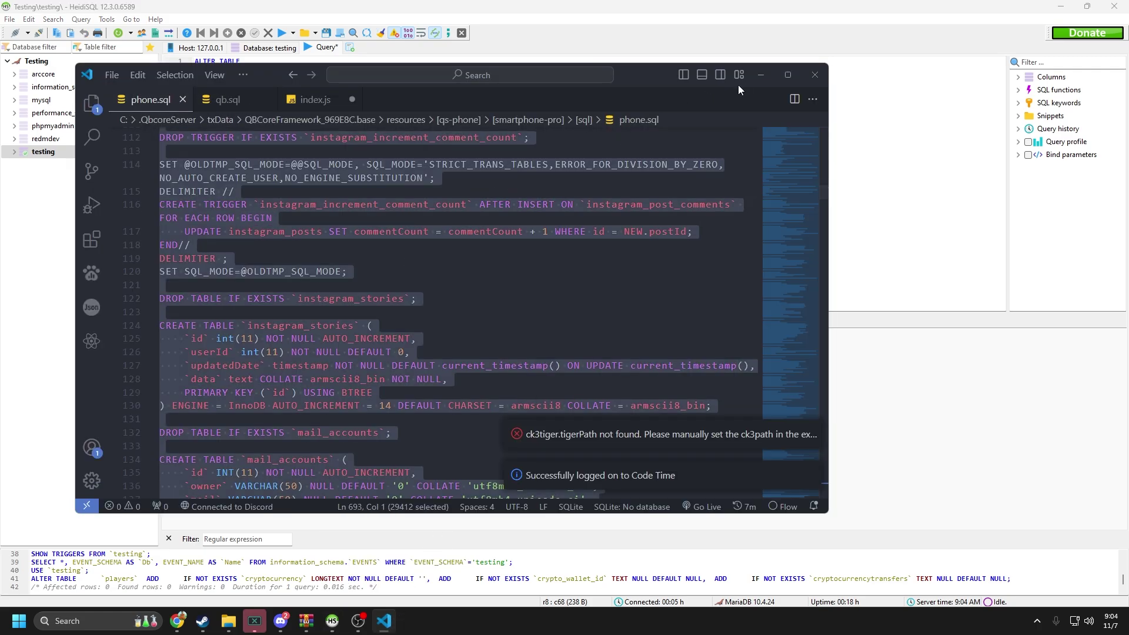
{"action": "left_click", "coordinate": [760, 74]}
{"action": "key", "text": "ctrl+a"}
{"action": "key", "text": "ctrl+v"}
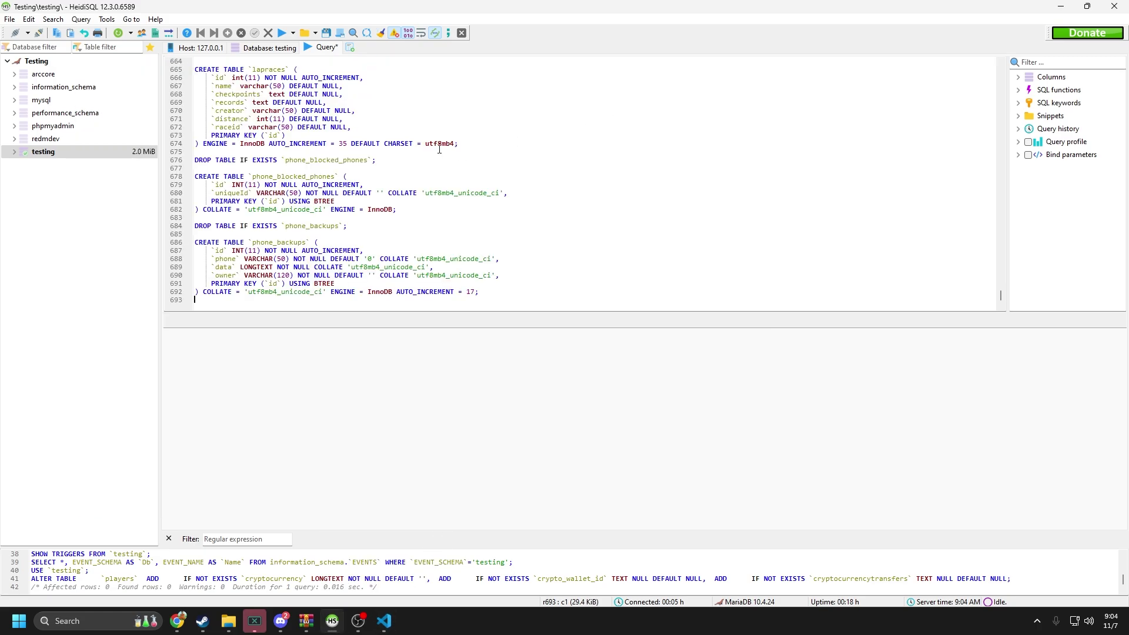
{"action": "left_click", "coordinate": [283, 33]}
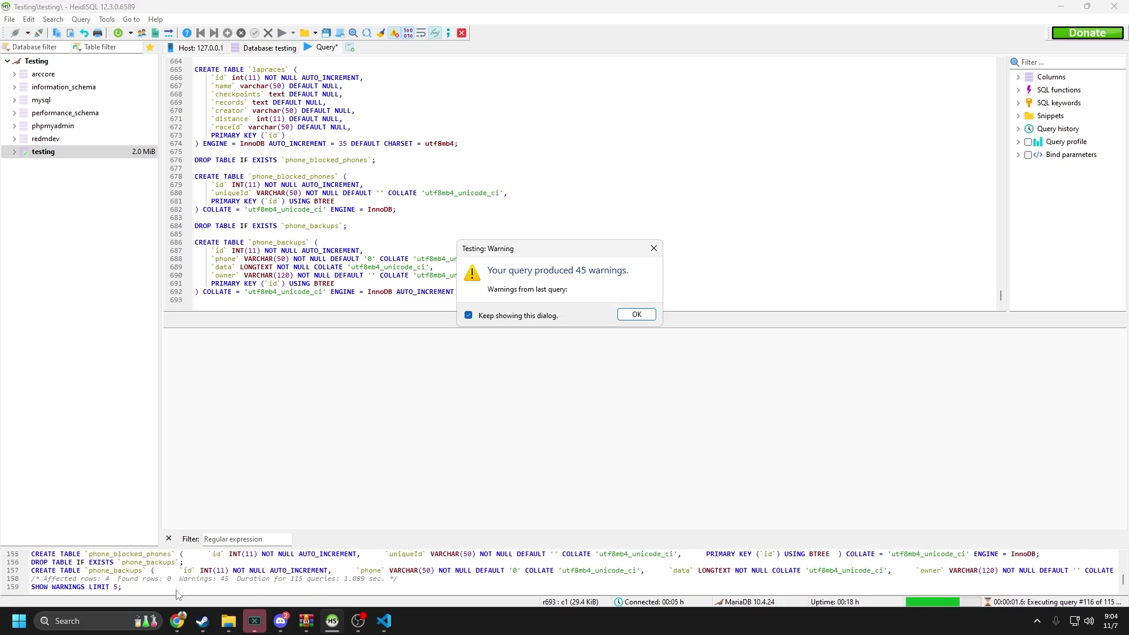
{"action": "left_click", "coordinate": [636, 314]}
Browse the new phone tables in testing, such as npwd_twitter_tweets and npwd_calls.
{"action": "left_click", "coordinate": [18, 156]}
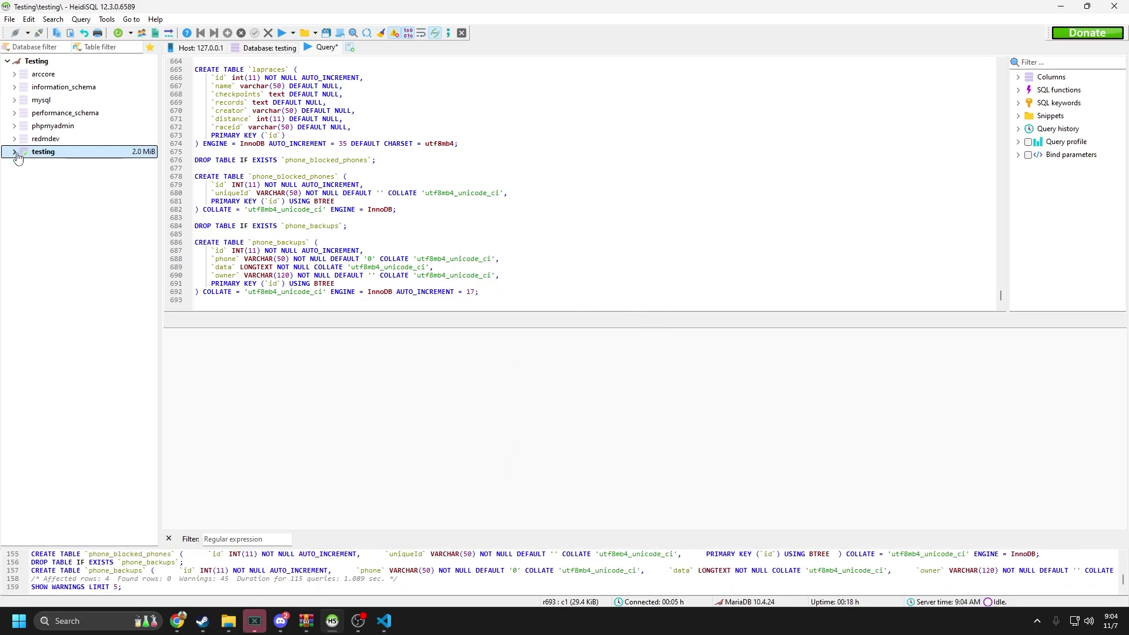
{"action": "scroll", "coordinate": [88, 212], "scroll_direction": "down", "scroll_amount": 15}
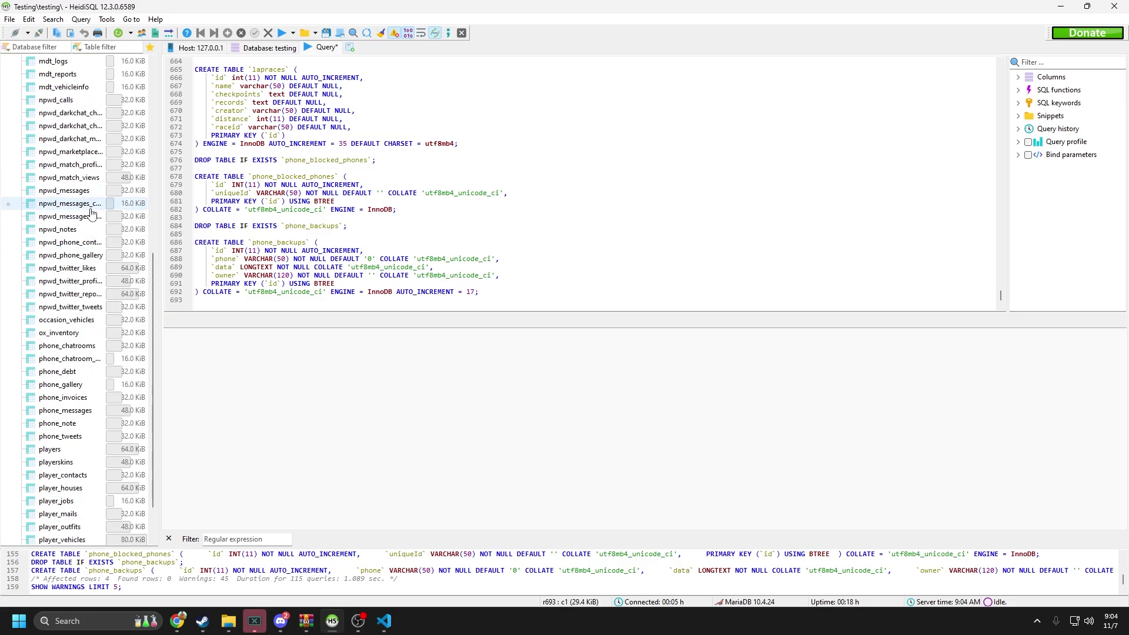
{"action": "scroll", "coordinate": [91, 213], "scroll_direction": "up", "scroll_amount": 1}
{"action": "left_click", "coordinate": [69, 345]}
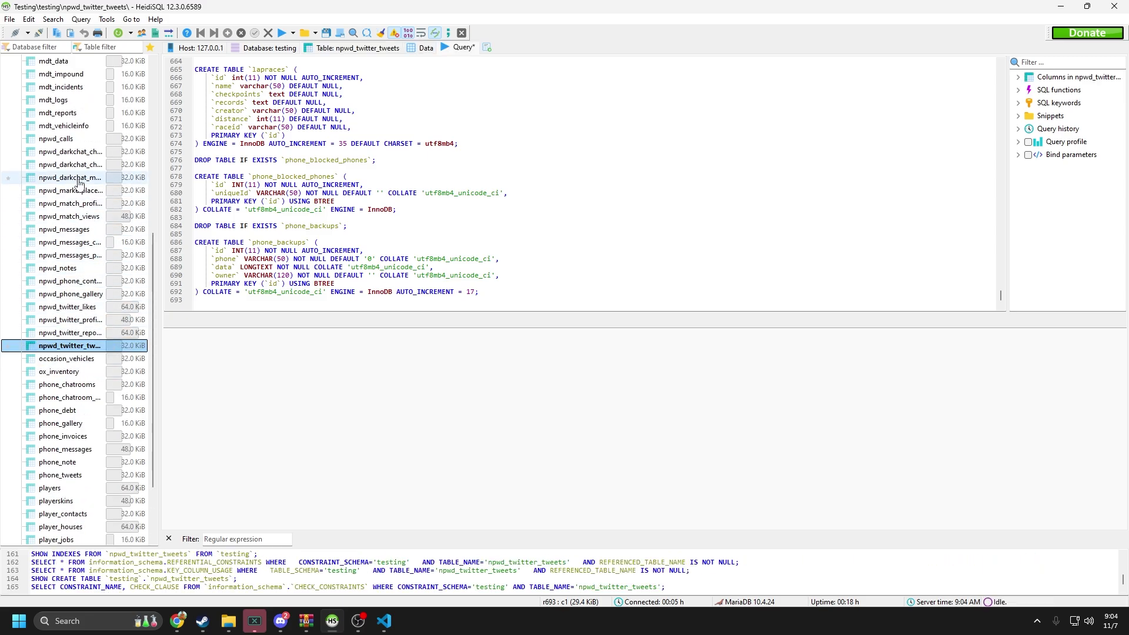
{"action": "left_click", "coordinate": [63, 140]}
{"action": "left_click", "coordinate": [64, 151]}
Drop the npwd_calls table from the testing database.
{"action": "left_click", "coordinate": [59, 139]}
{"action": "right_click", "coordinate": [57, 140]}
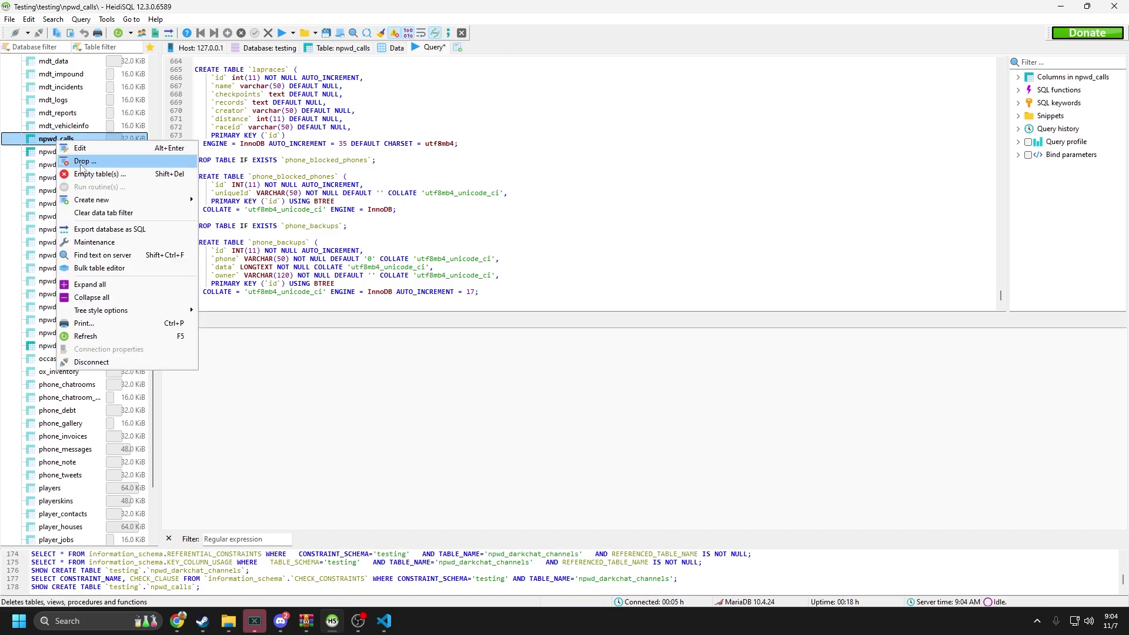
{"action": "left_click", "coordinate": [94, 164]}
{"action": "left_click", "coordinate": [583, 316]}
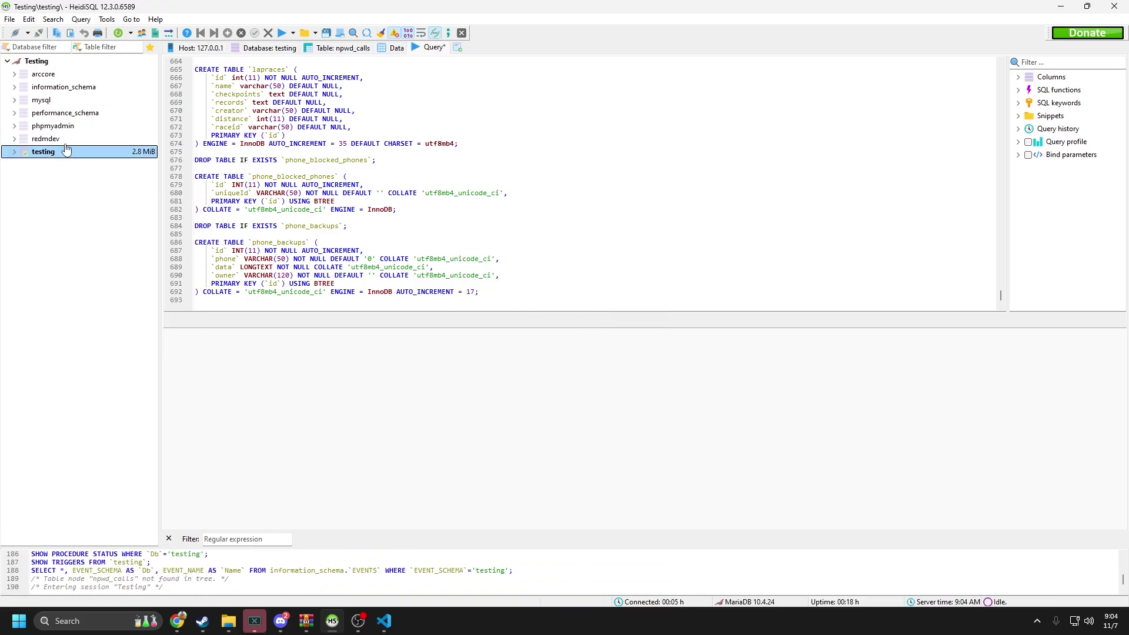
Expand testing and locate the uber_rider_last_transactions name in the script.
{"action": "left_click", "coordinate": [21, 152]}
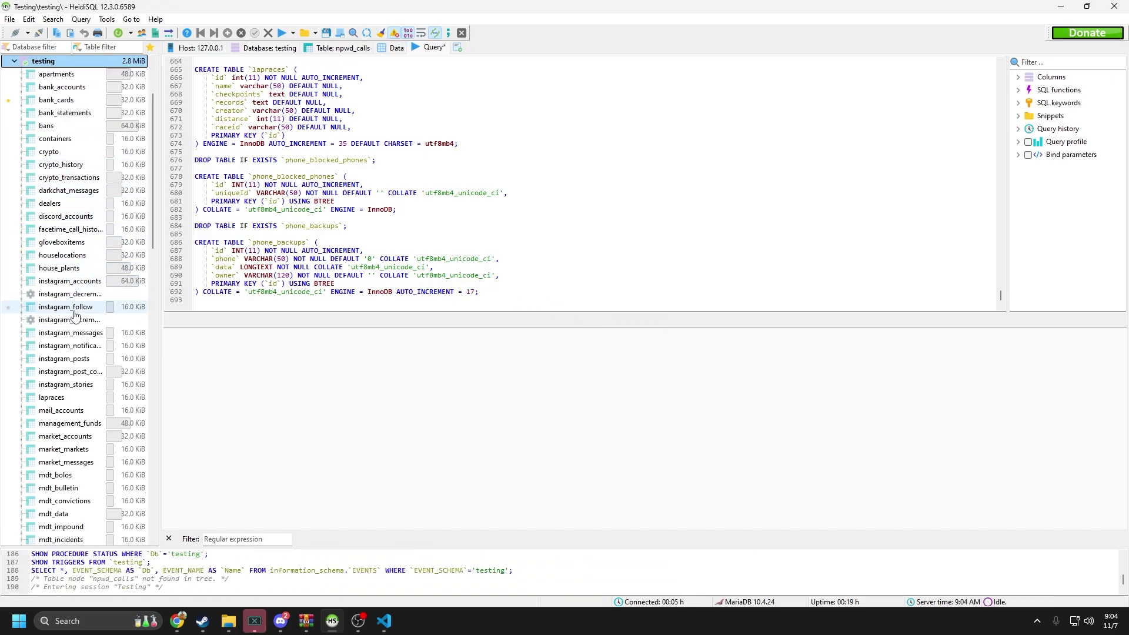
{"action": "scroll", "coordinate": [74, 310], "scroll_direction": "down", "scroll_amount": 6}
{"action": "scroll", "coordinate": [75, 310], "scroll_direction": "down", "scroll_amount": 9}
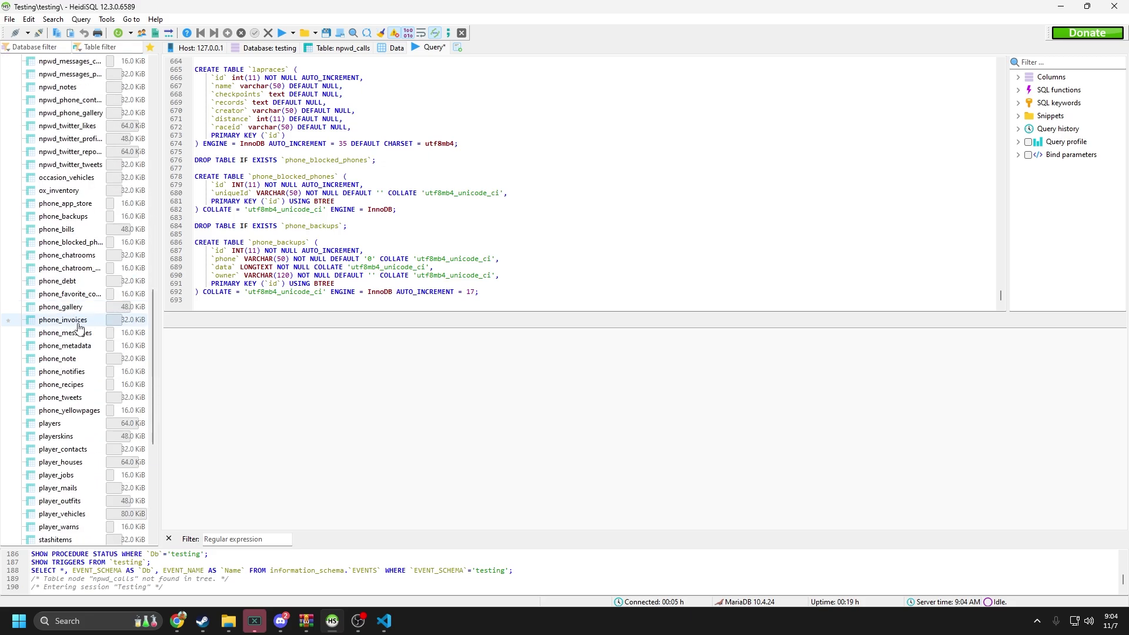
{"action": "scroll", "coordinate": [557, 165], "scroll_direction": "up", "scroll_amount": 20}
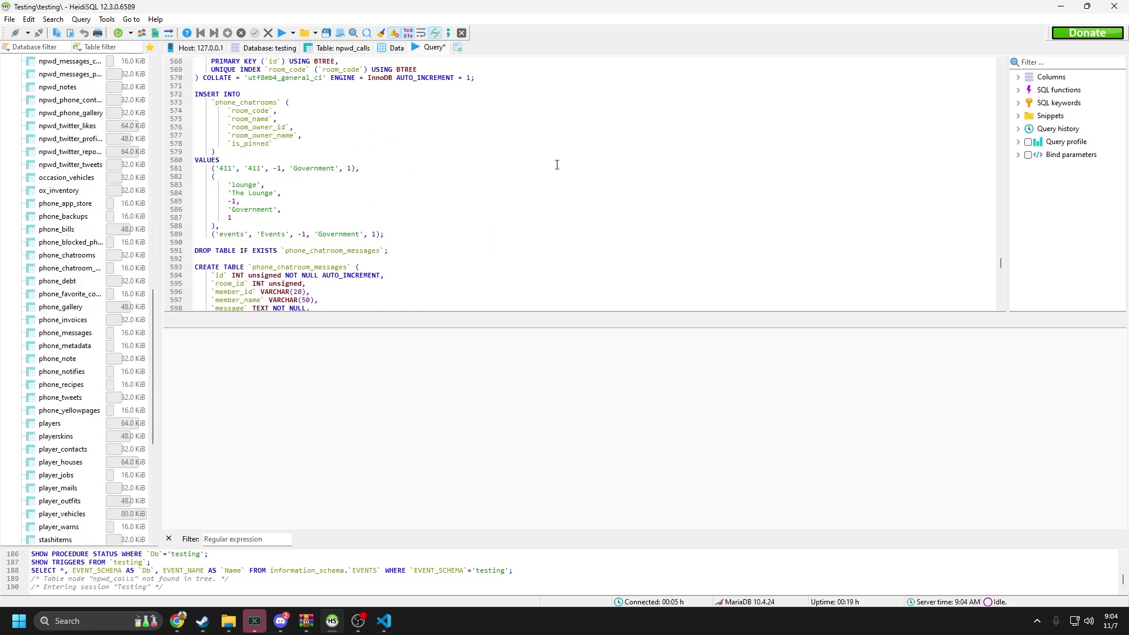
{"action": "scroll", "coordinate": [688, 208], "scroll_direction": "up", "scroll_amount": 15}
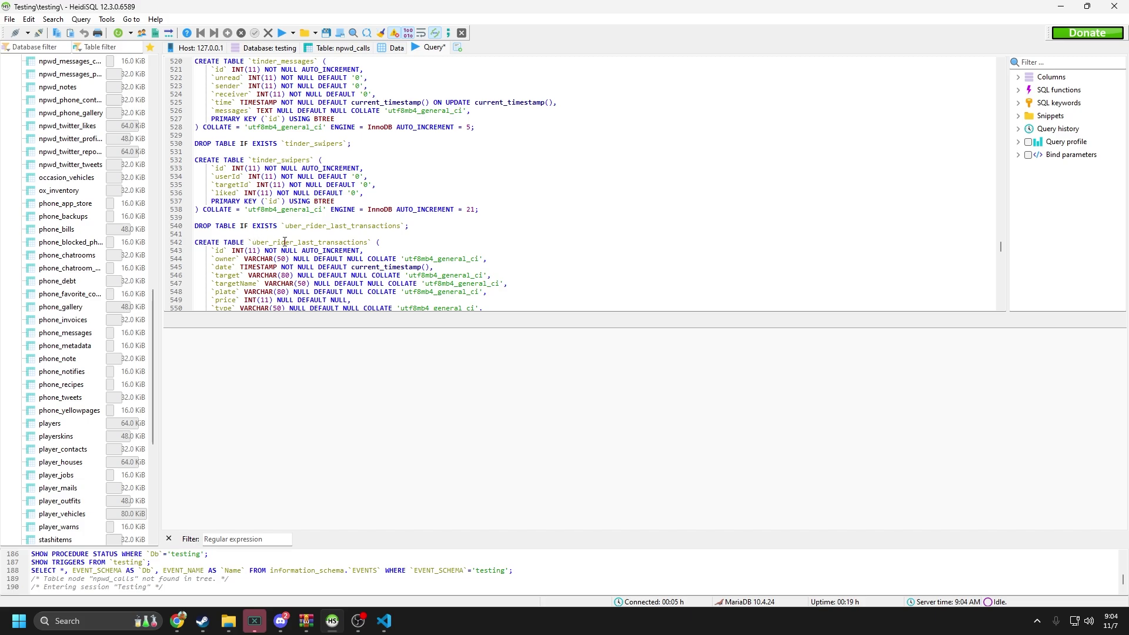
{"action": "double_click", "coordinate": [347, 242]}
{"action": "scroll", "coordinate": [129, 118], "scroll_direction": "down", "scroll_amount": 7}
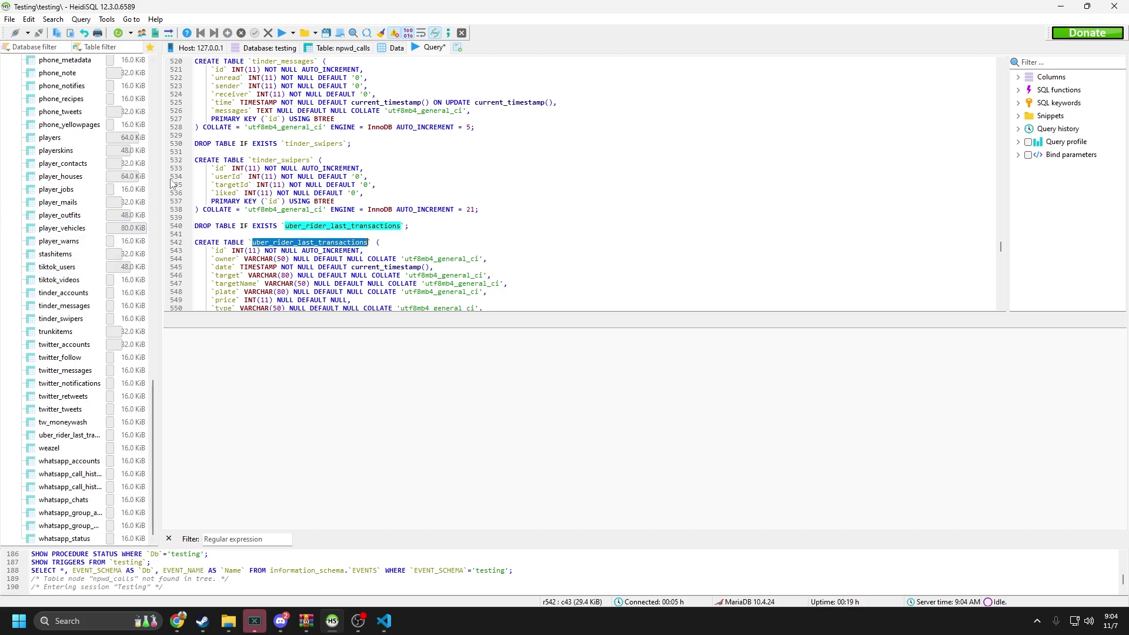
Refresh the database list and expand testing to show the newly created tables.
{"action": "left_click", "coordinate": [117, 33]}
{"action": "scroll", "coordinate": [97, 160], "scroll_direction": "up", "scroll_amount": 15}
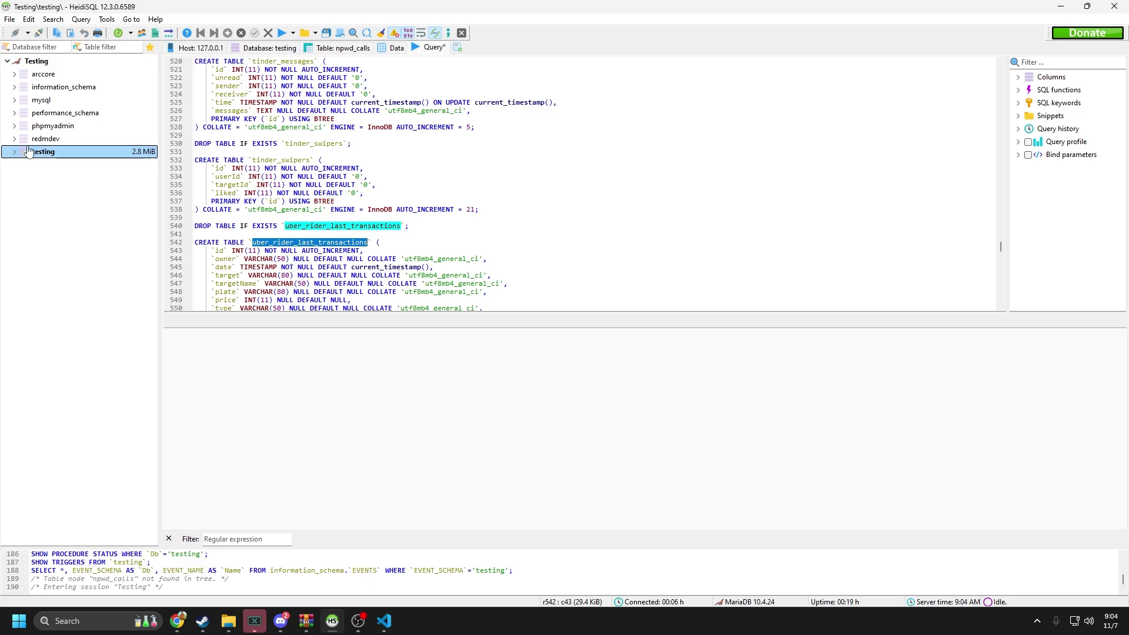
{"action": "left_click", "coordinate": [117, 33]}
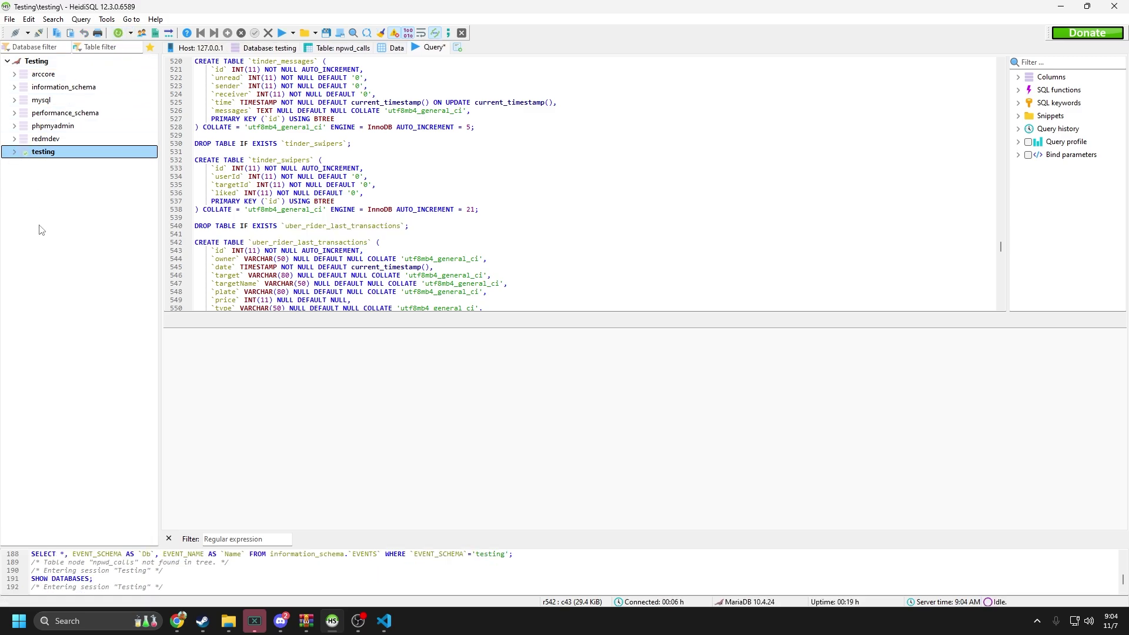
{"action": "left_click", "coordinate": [14, 153]}
{"action": "scroll", "coordinate": [67, 200], "scroll_direction": "down", "scroll_amount": 20}
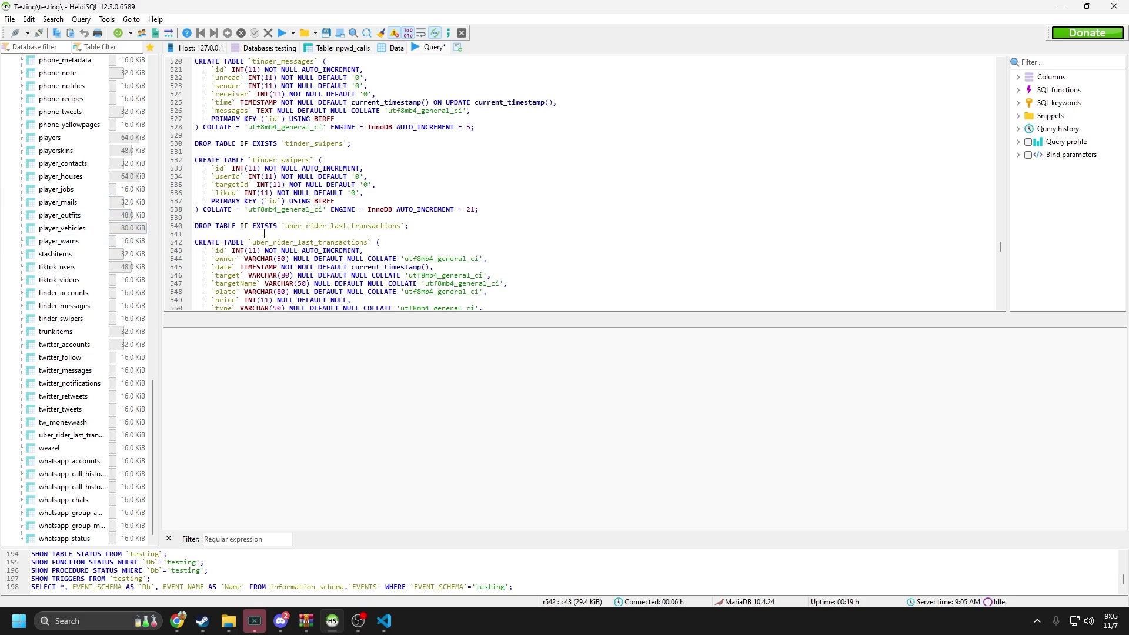
{"action": "double_click", "coordinate": [292, 241]}
{"action": "scroll", "coordinate": [88, 242], "scroll_direction": "up", "scroll_amount": 3}
{"action": "scroll", "coordinate": [87, 241], "scroll_direction": "down", "scroll_amount": 3}
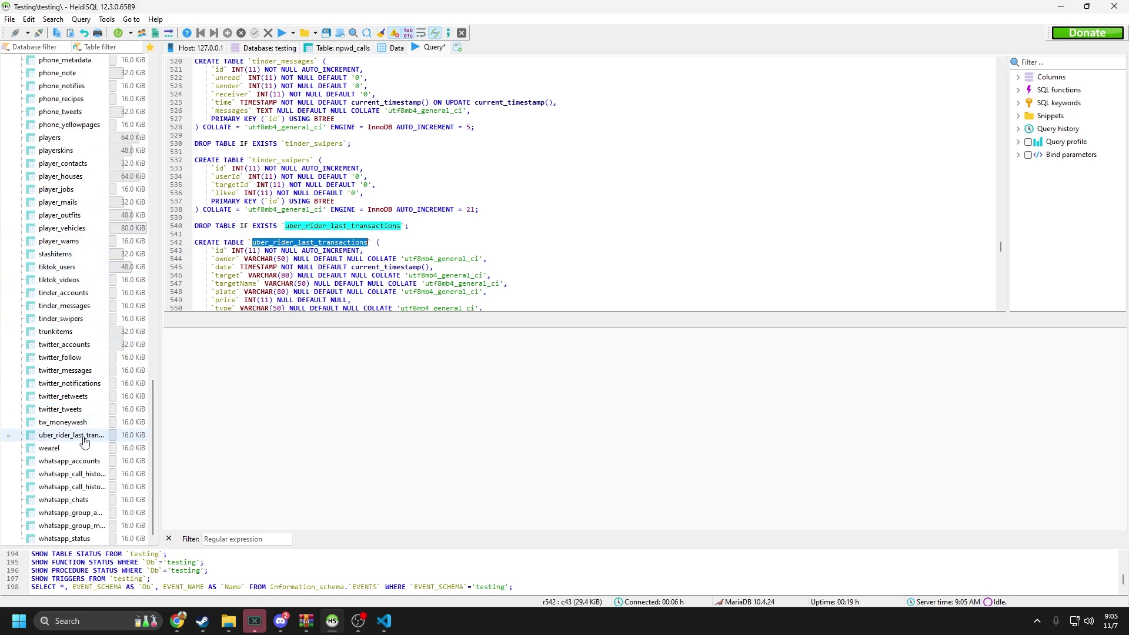
View uber_rider_last_transactions' columns and its empty data, then minimize HeidiSQL.
{"action": "left_click", "coordinate": [64, 436]}
{"action": "left_click", "coordinate": [266, 49]}
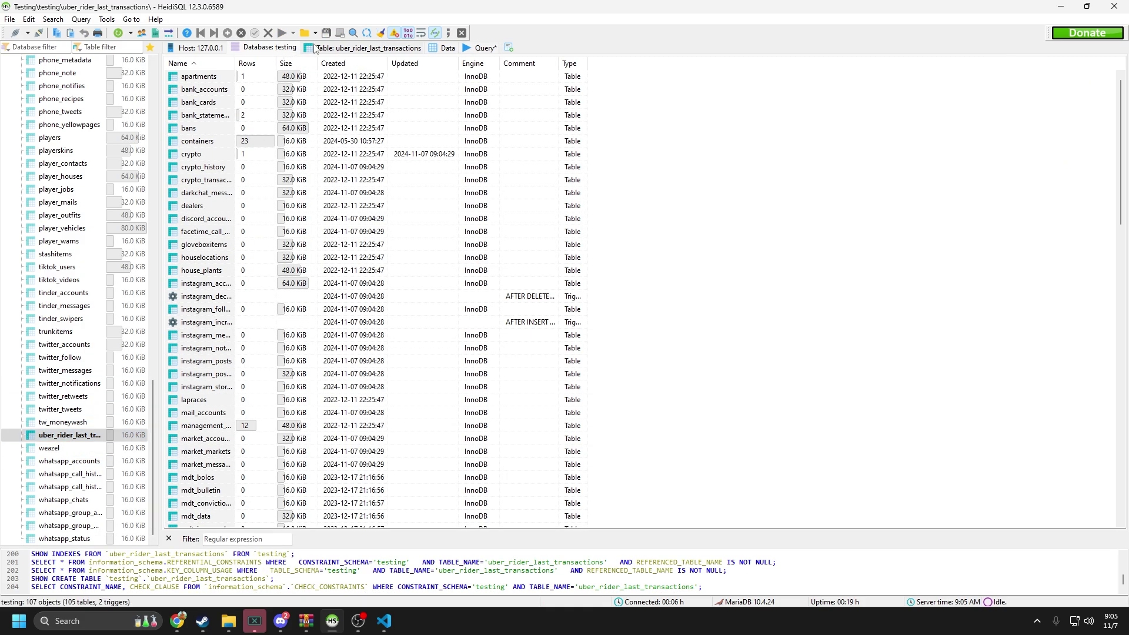
{"action": "left_click", "coordinate": [319, 48]}
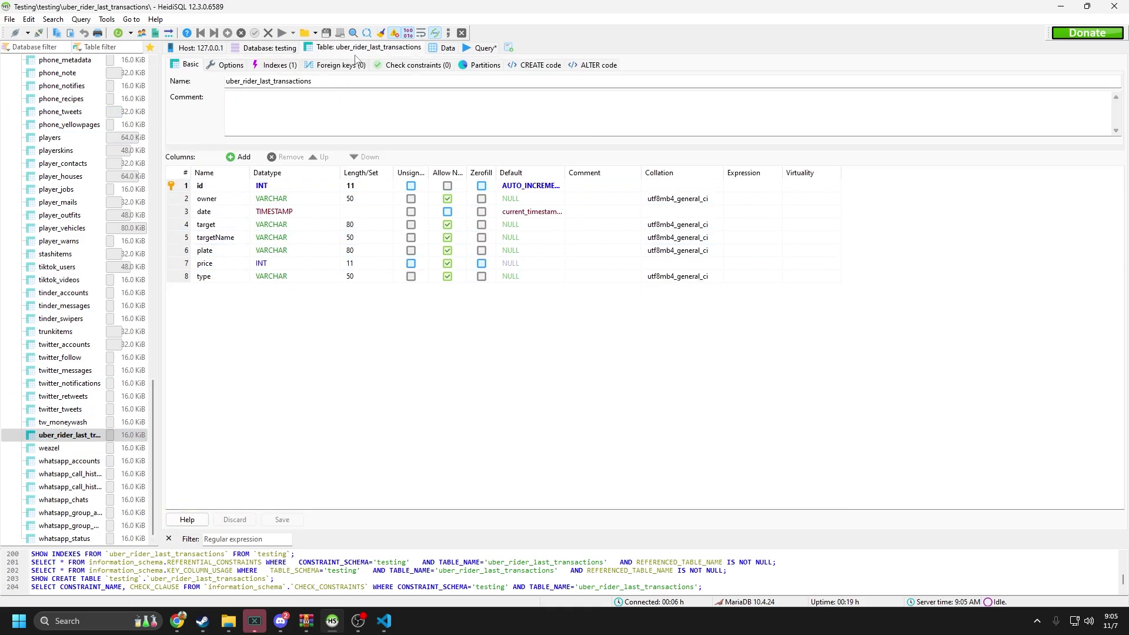
{"action": "left_click", "coordinate": [442, 51]}
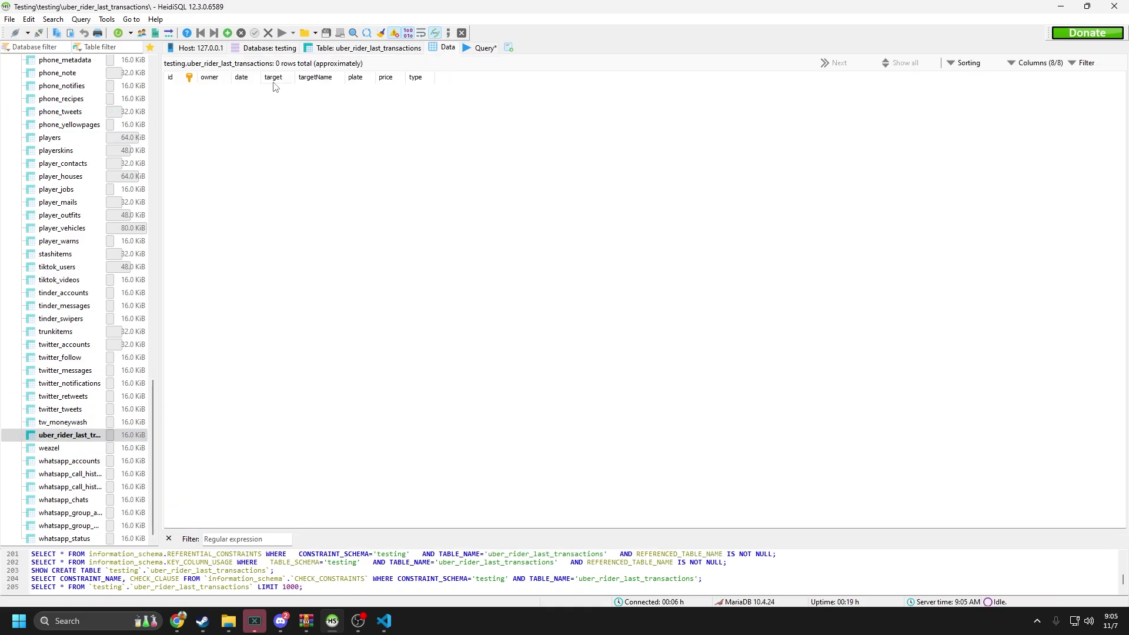
{"action": "left_click", "coordinate": [1061, 6]}
Browse from resources into [qb] > qb-core > server and select player.lua.
{"action": "left_click", "coordinate": [742, 300]}
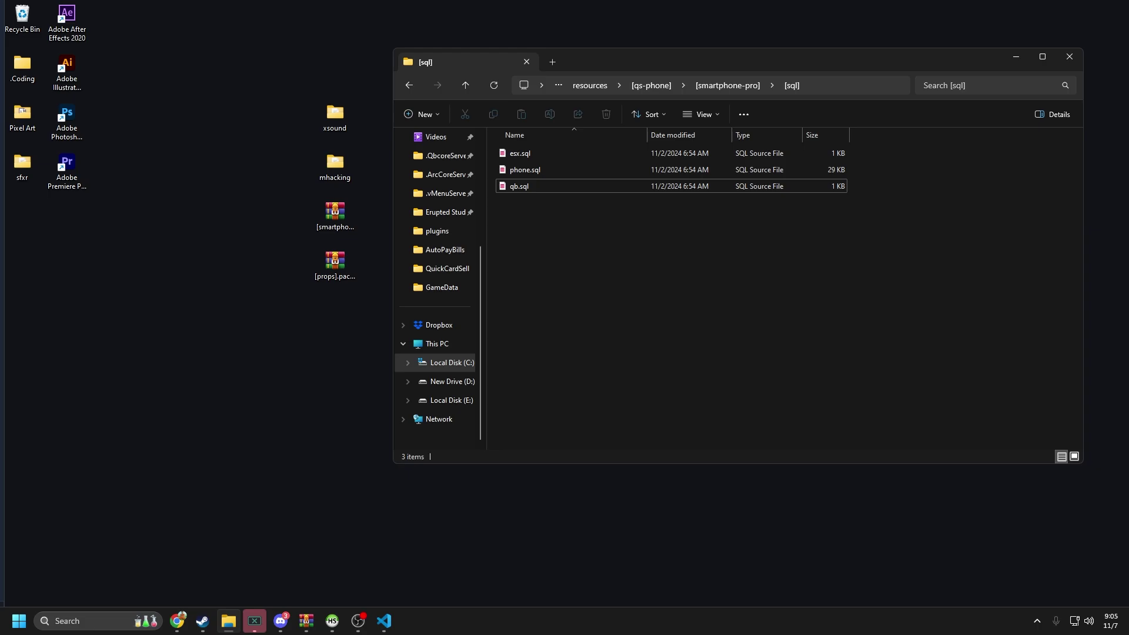
{"action": "left_click", "coordinate": [573, 89]}
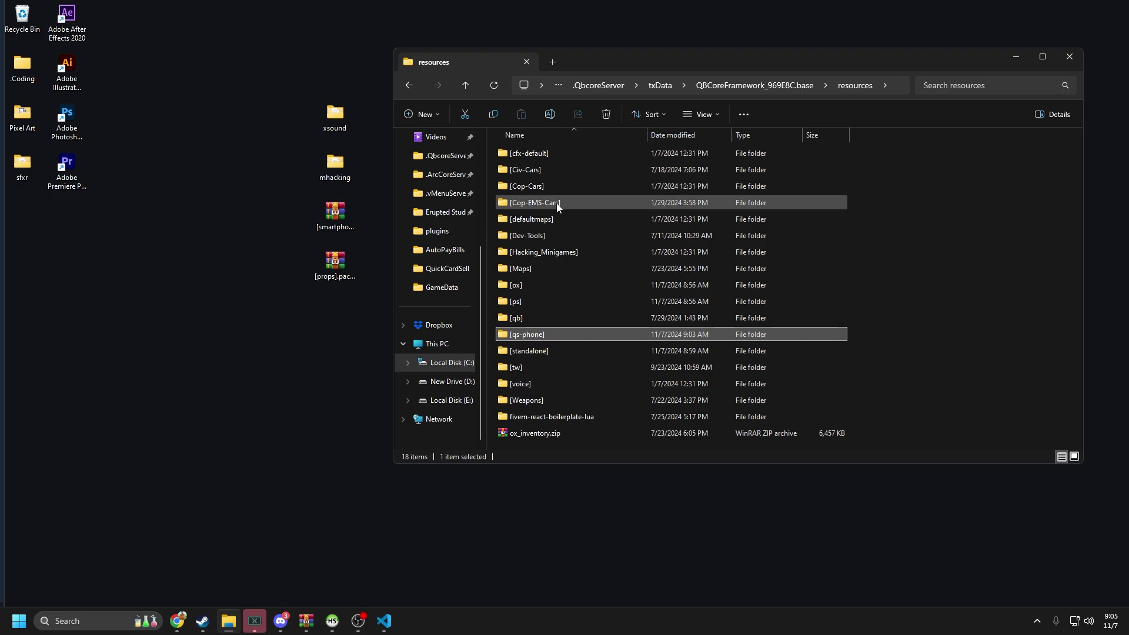
{"action": "left_click", "coordinate": [535, 317]}
{"action": "double_click", "coordinate": [535, 317]}
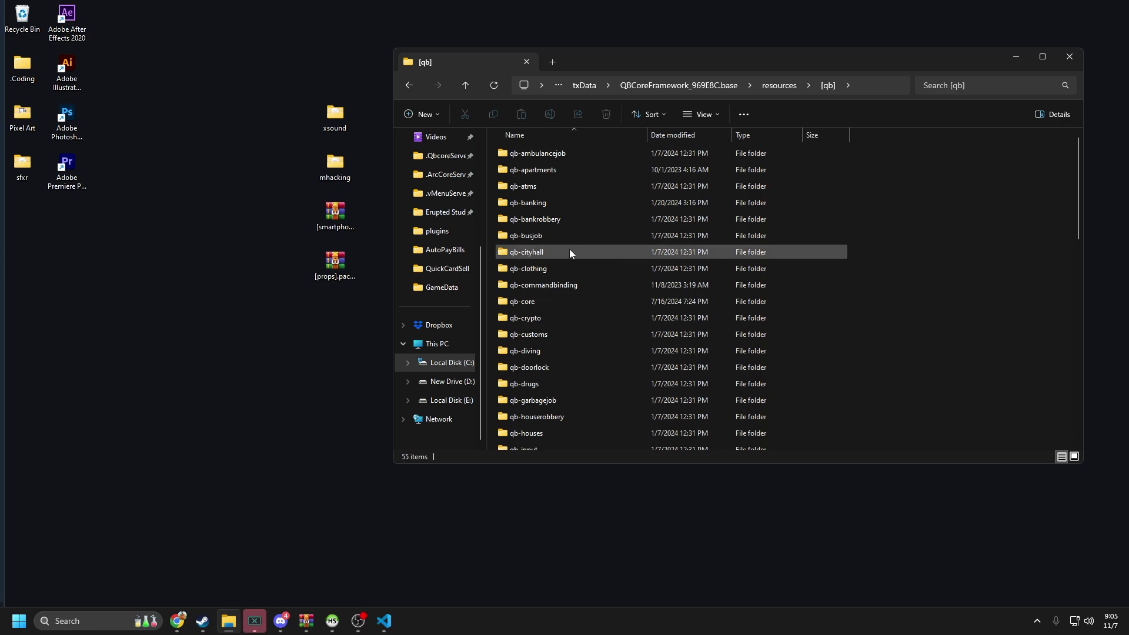
{"action": "scroll", "coordinate": [569, 251], "scroll_direction": "down", "scroll_amount": 3}
{"action": "scroll", "coordinate": [547, 294], "scroll_direction": "down", "scroll_amount": 3}
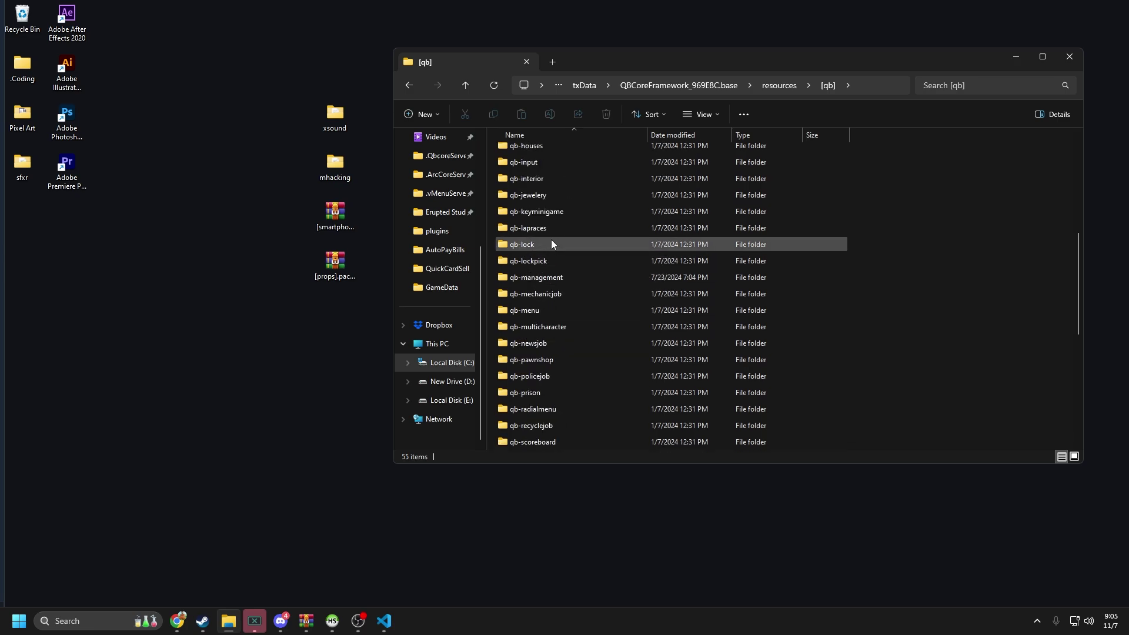
{"action": "scroll", "coordinate": [553, 349], "scroll_direction": "up", "scroll_amount": 3}
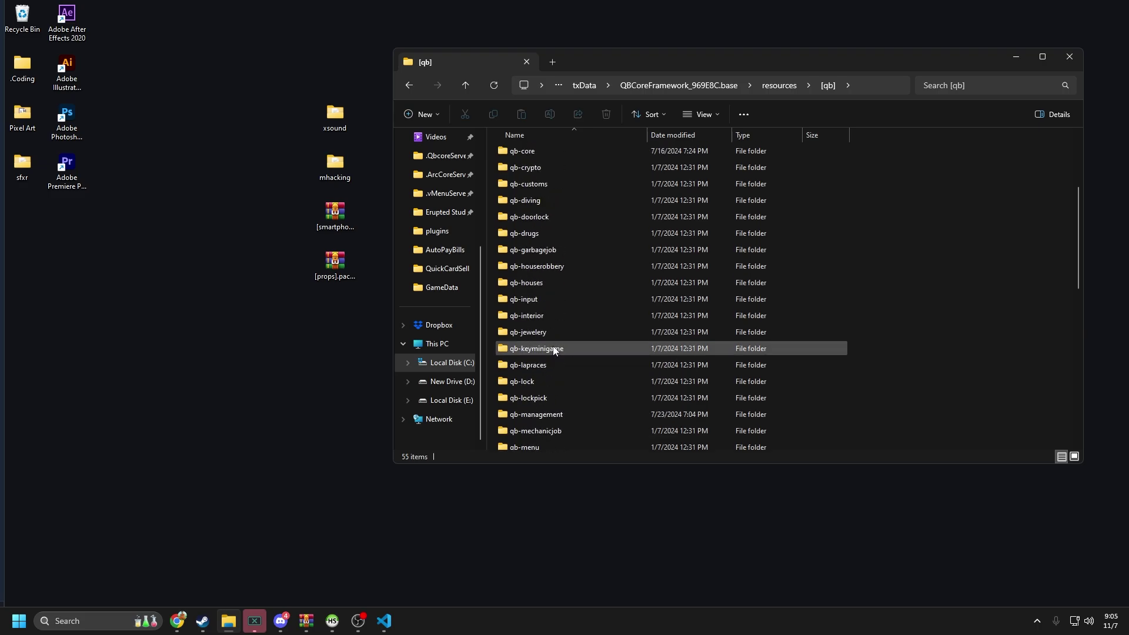
{"action": "scroll", "coordinate": [547, 228], "scroll_direction": "up", "scroll_amount": 3}
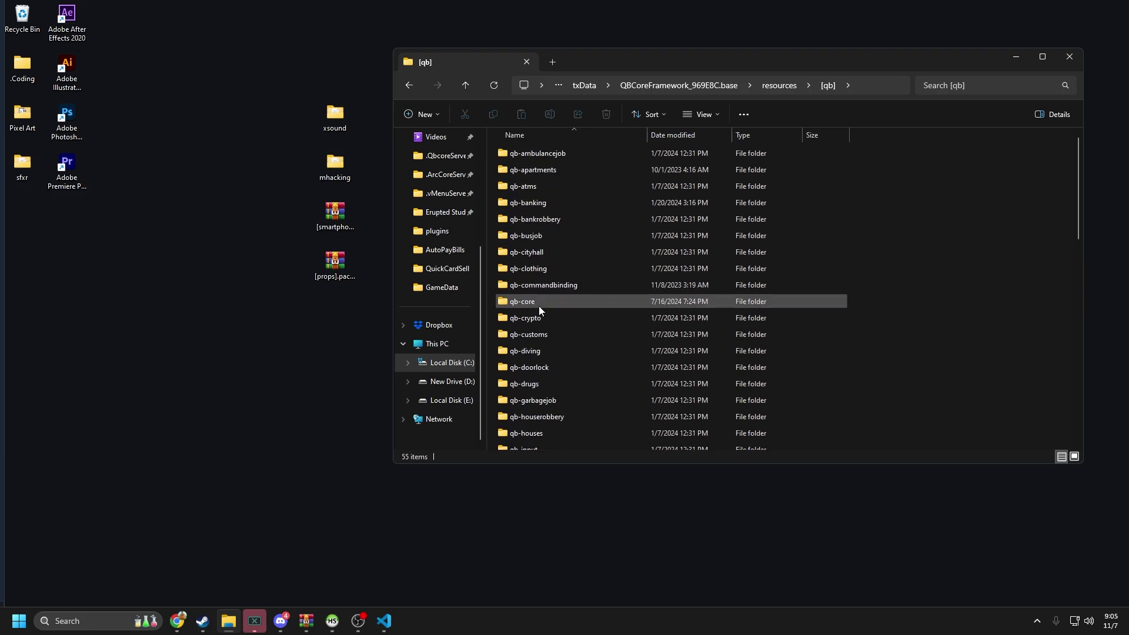
{"action": "double_click", "coordinate": [539, 301]}
{"action": "double_click", "coordinate": [545, 217]}
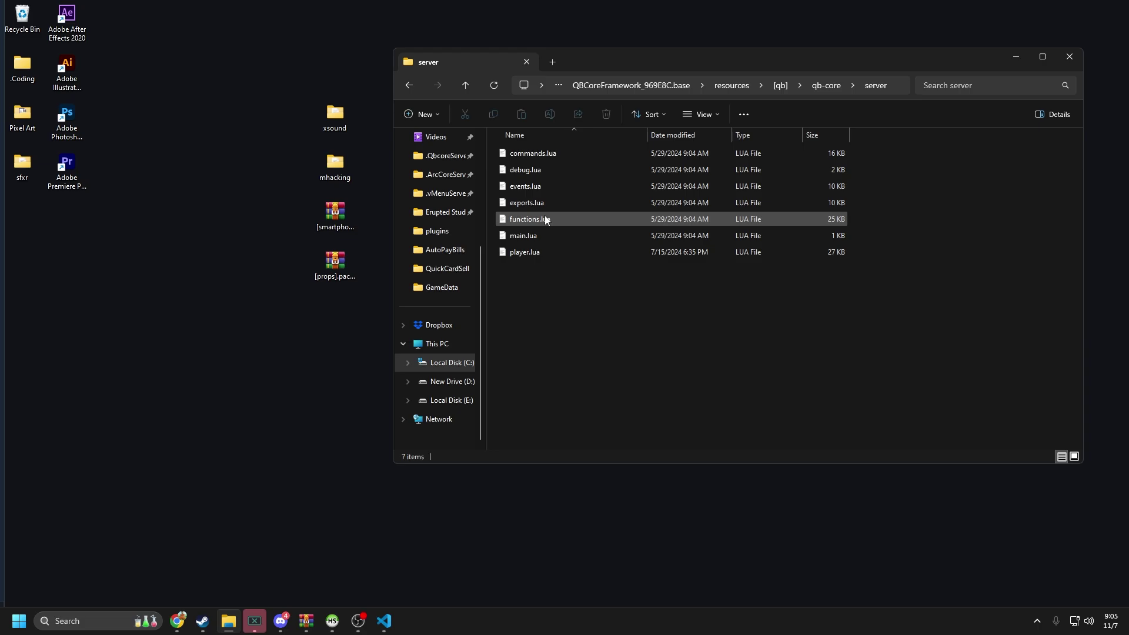
{"action": "left_click", "coordinate": [545, 252]}
Open player.lua in VS Code and search it for 'playerta'.
{"action": "double_click", "coordinate": [545, 252]}
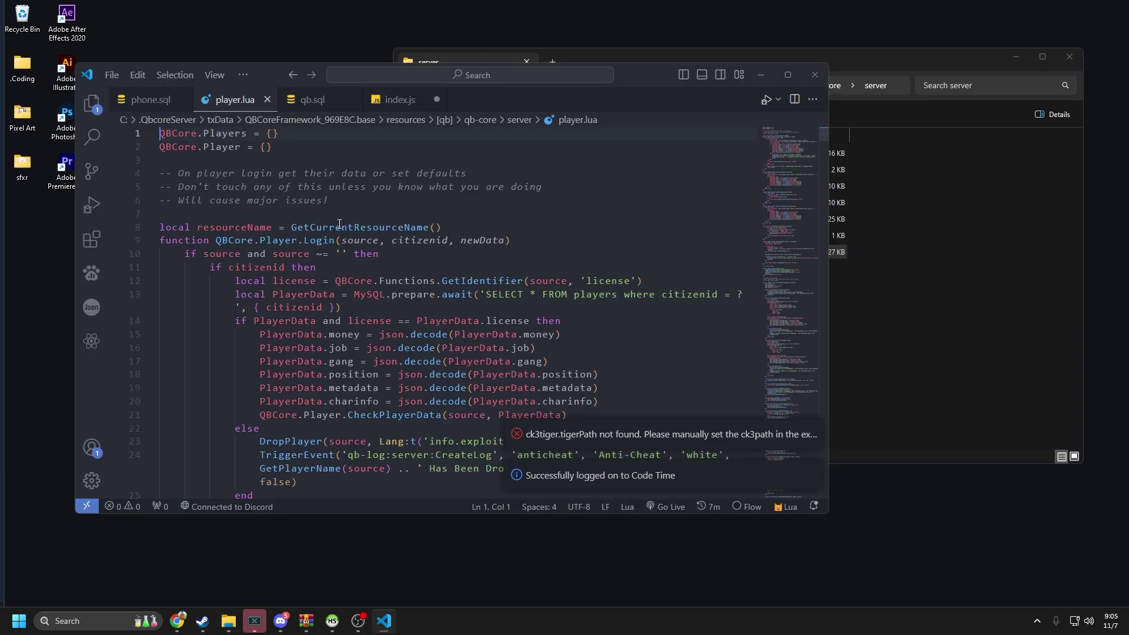
{"action": "left_click", "coordinate": [469, 293]}
{"action": "left_click", "coordinate": [481, 213]}
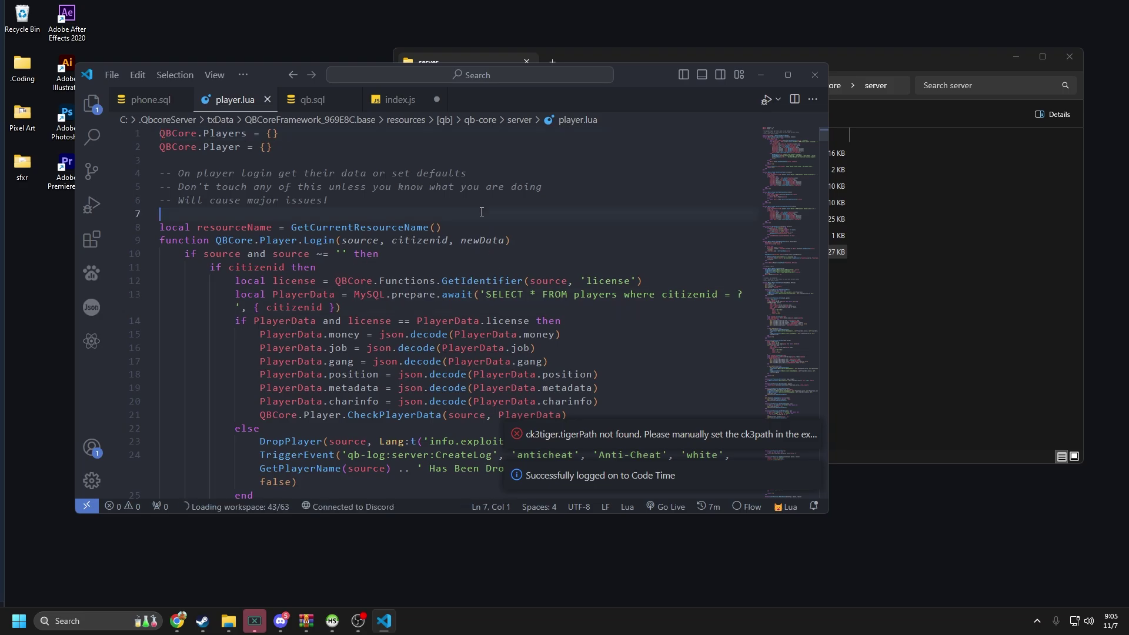
{"action": "key", "text": "ctrl+f"}
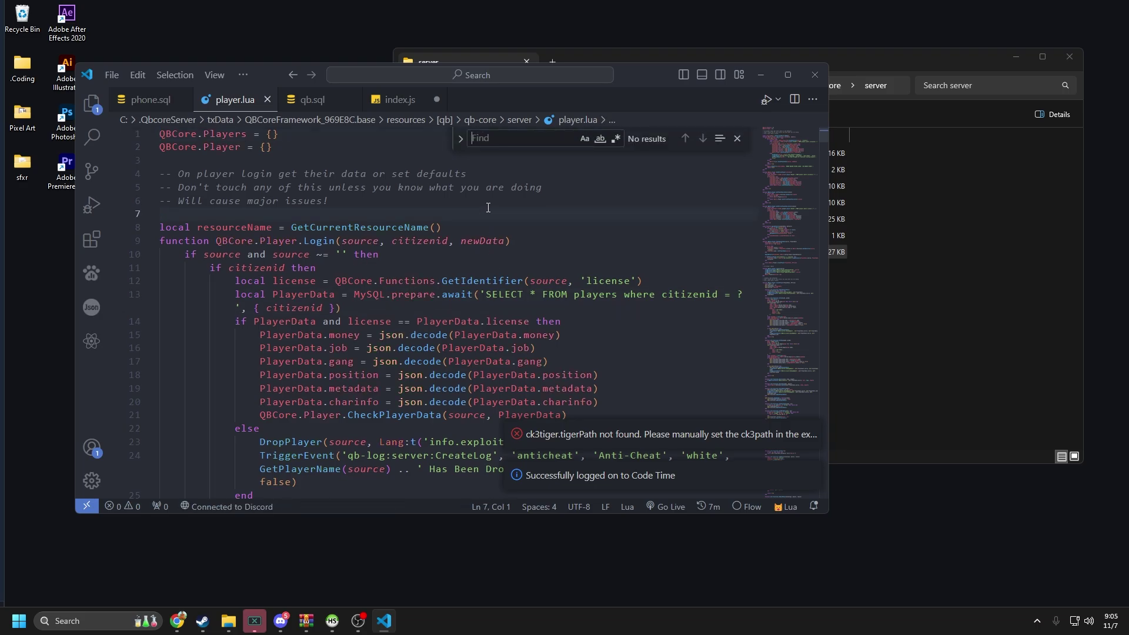
{"action": "type", "text": "playerta"}
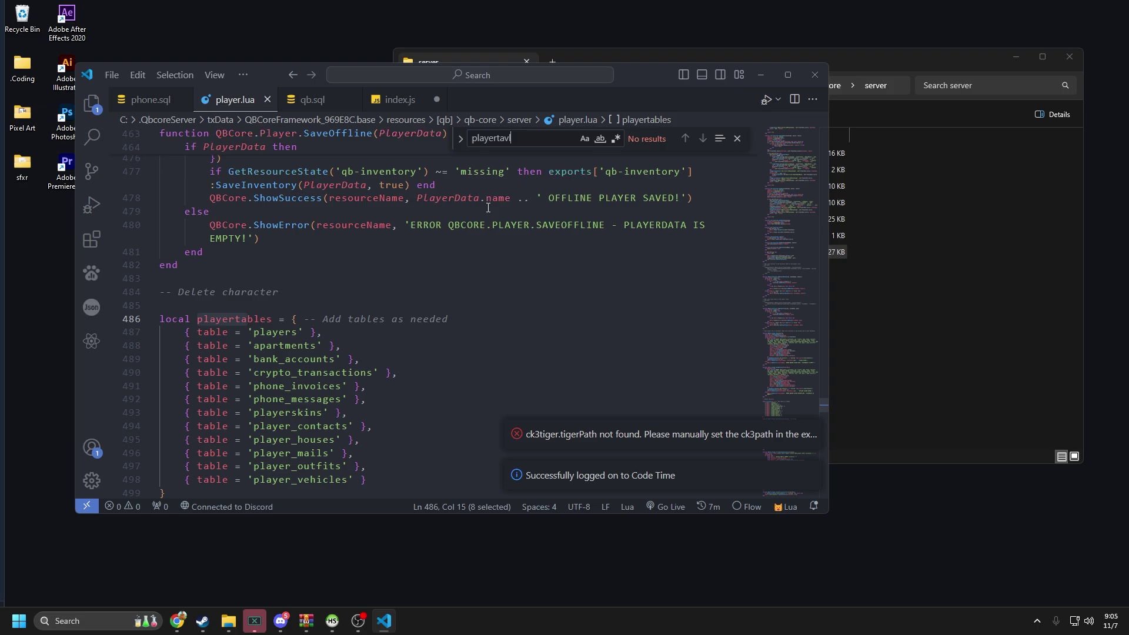
{"action": "scroll", "coordinate": [477, 247], "scroll_direction": "down", "scroll_amount": 2}
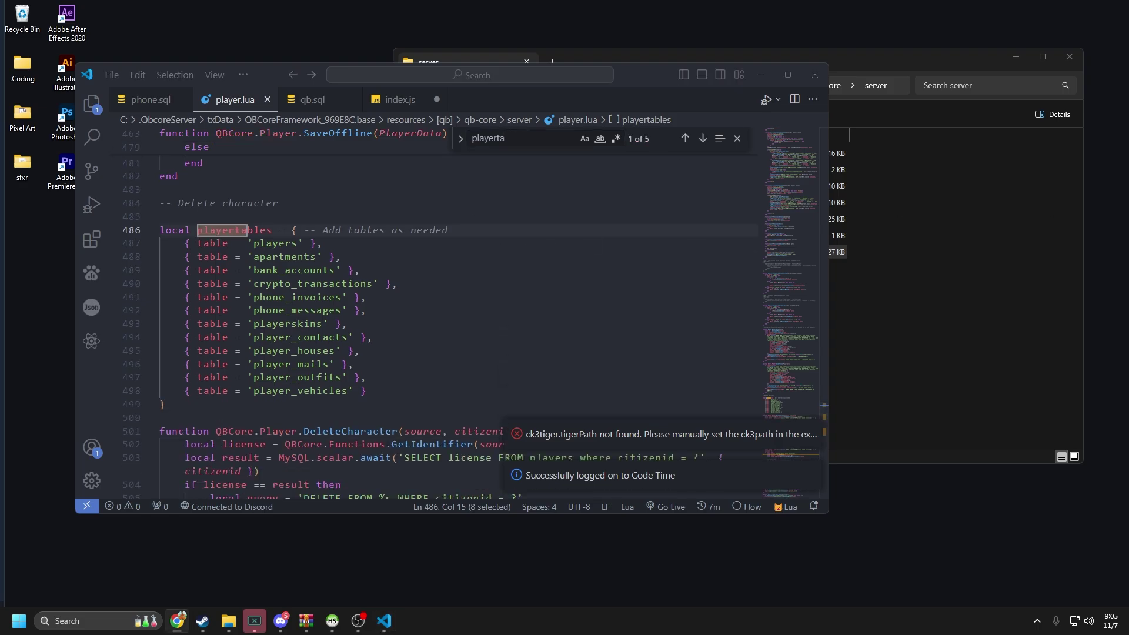
Replace the playertables block with the trimmed table, without the phone and mail entries, and save.
{"action": "left_click_drag", "start_coordinate": [181, 411], "coordinate": [158, 230]}
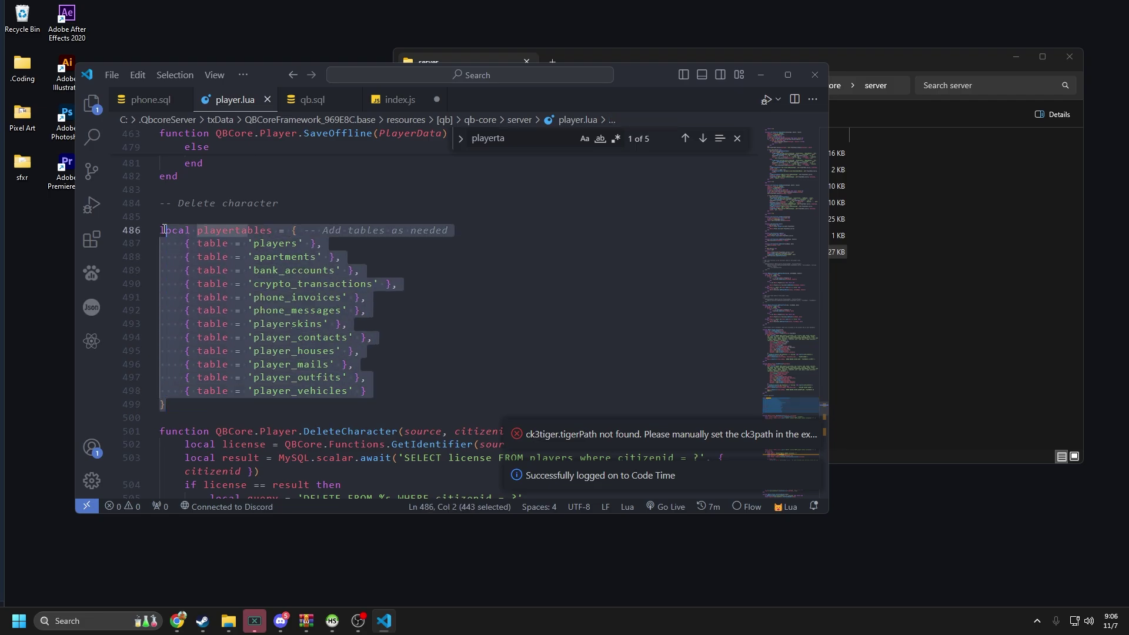
{"action": "type", "text": "local playertables = { -- Add tables as needed     { table = 'players' },     { table = 'apartments' },     { table = 'bank_accounts' },     { table = 'crypto_transactions' },     { table = 'playerskins' },     { table = 'player_houses' },     { table = 'player_outfits' },     { table = 'player_vehicles' } }"}
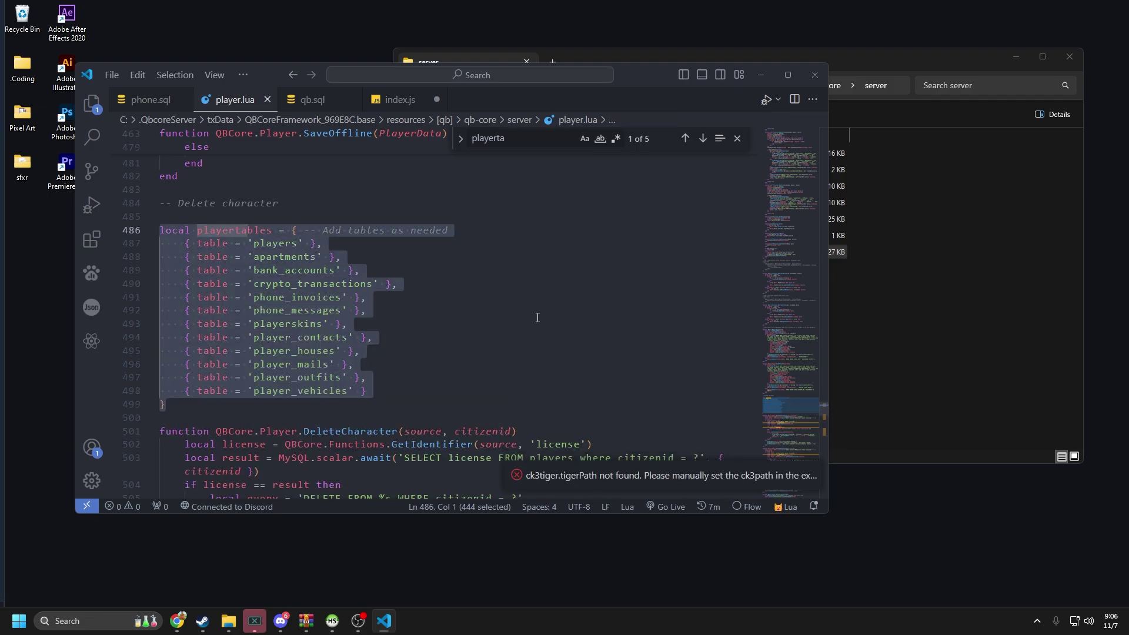
{"action": "left_click", "coordinate": [536, 317]}
{"action": "key", "text": "ctrl+s"}
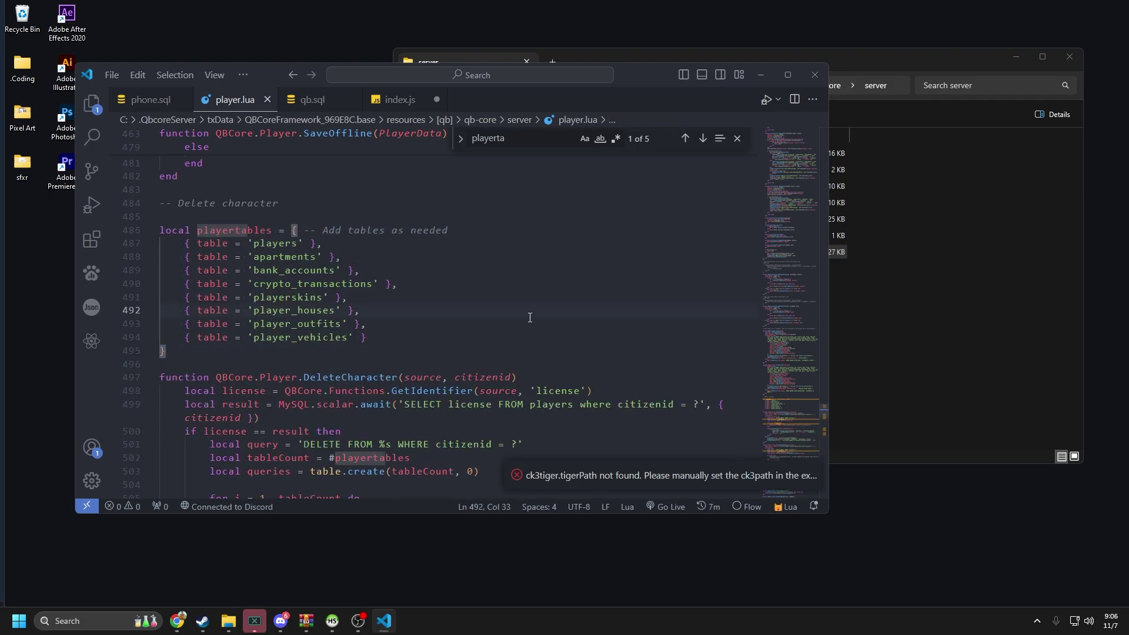
{"action": "left_click", "coordinate": [737, 139]}
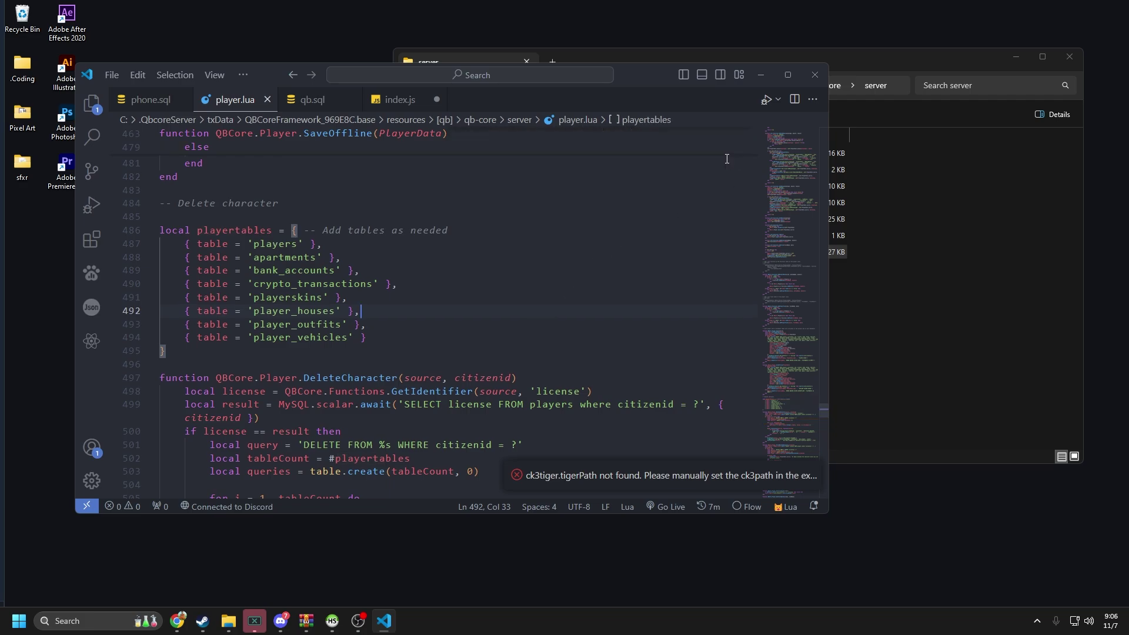
{"action": "key", "text": "Escape"}
Close index.js choosing Don't Save, and return File Explorer to the qb-core folder.
{"action": "key", "text": "alt+Tab"}
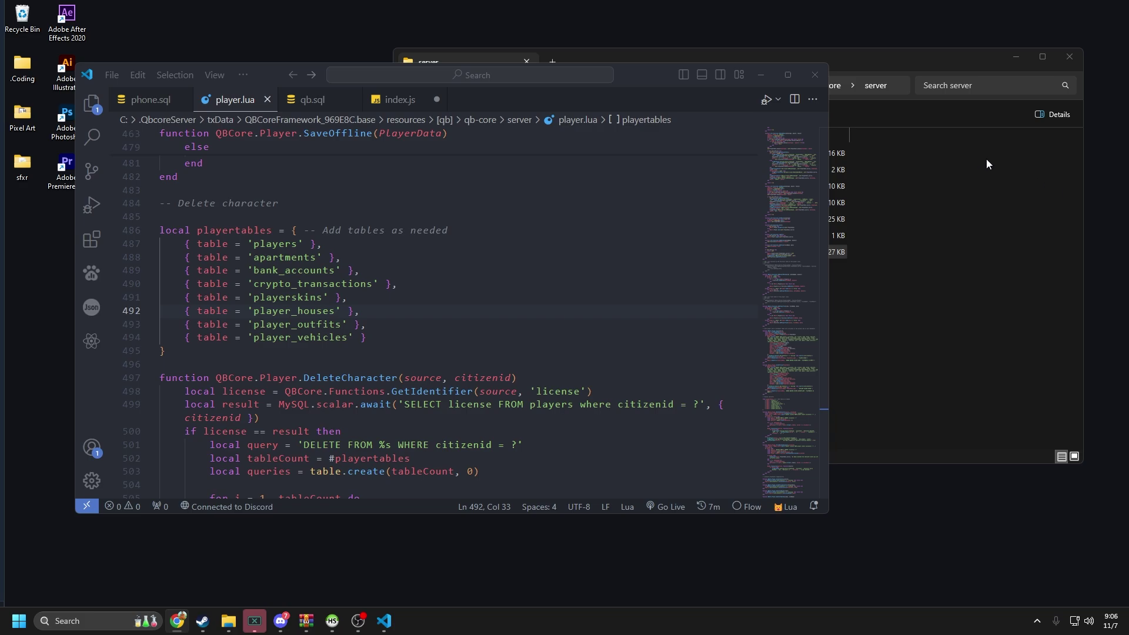
{"action": "left_click", "coordinate": [436, 99]}
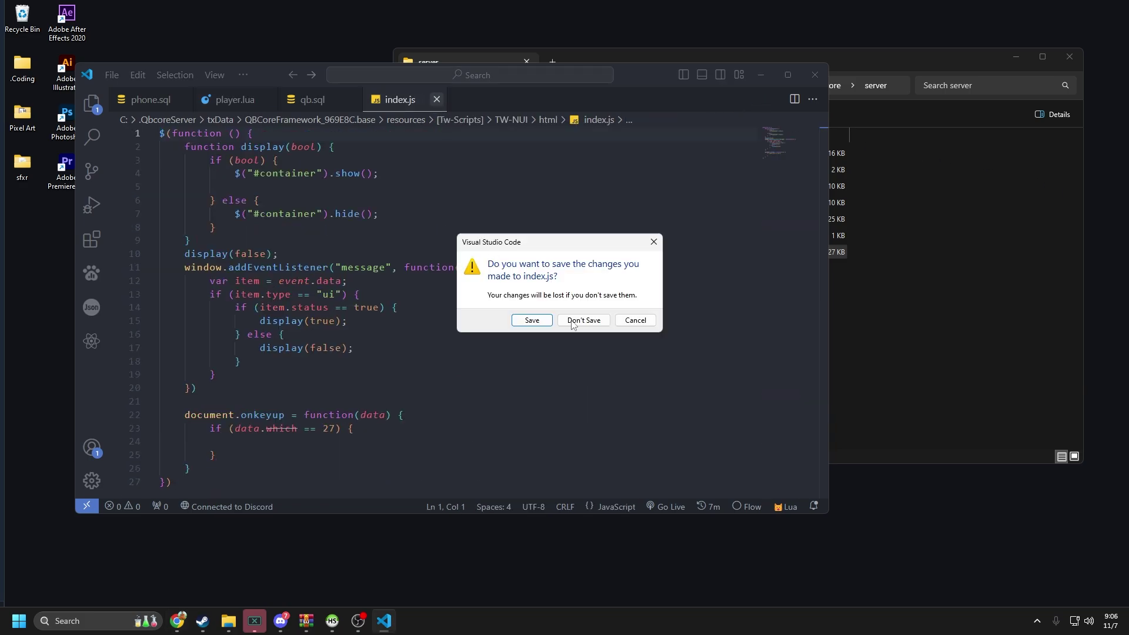
{"action": "left_click", "coordinate": [574, 321]}
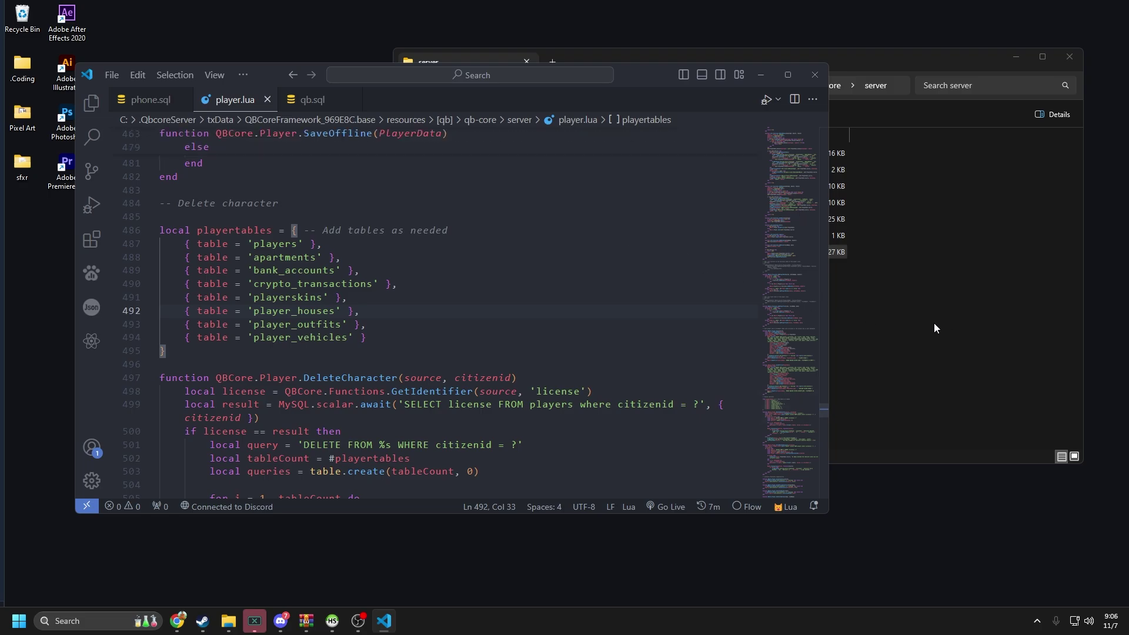
{"action": "left_click", "coordinate": [943, 324]}
{"action": "key", "text": "BackSpace"}
{"action": "key", "text": "BackSpace"}
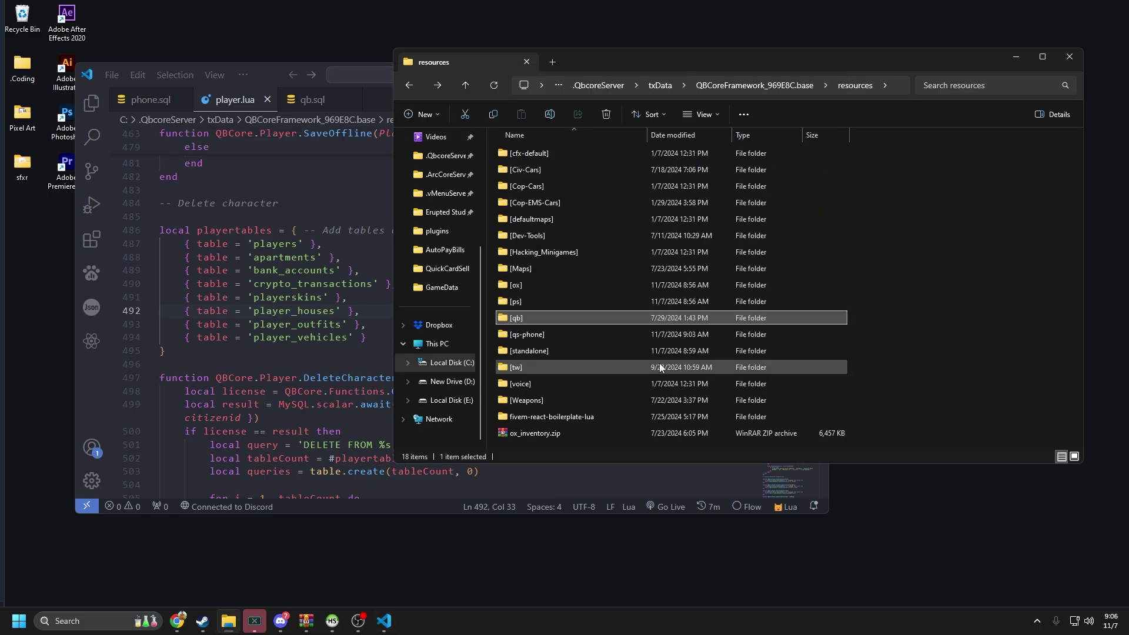
Open items.lua from resources > [ox] > ox_inventory > data in VS Code.
{"action": "double_click", "coordinate": [553, 287]}
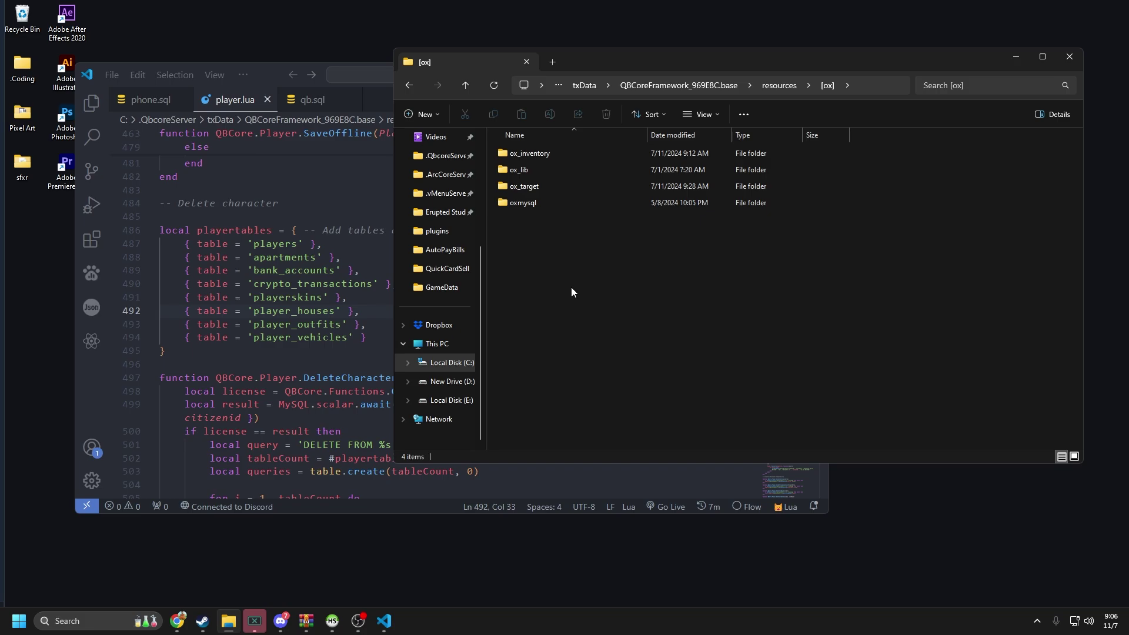
{"action": "key", "text": "super+1"}
{"action": "double_click", "coordinate": [552, 153]}
{"action": "double_click", "coordinate": [550, 153]}
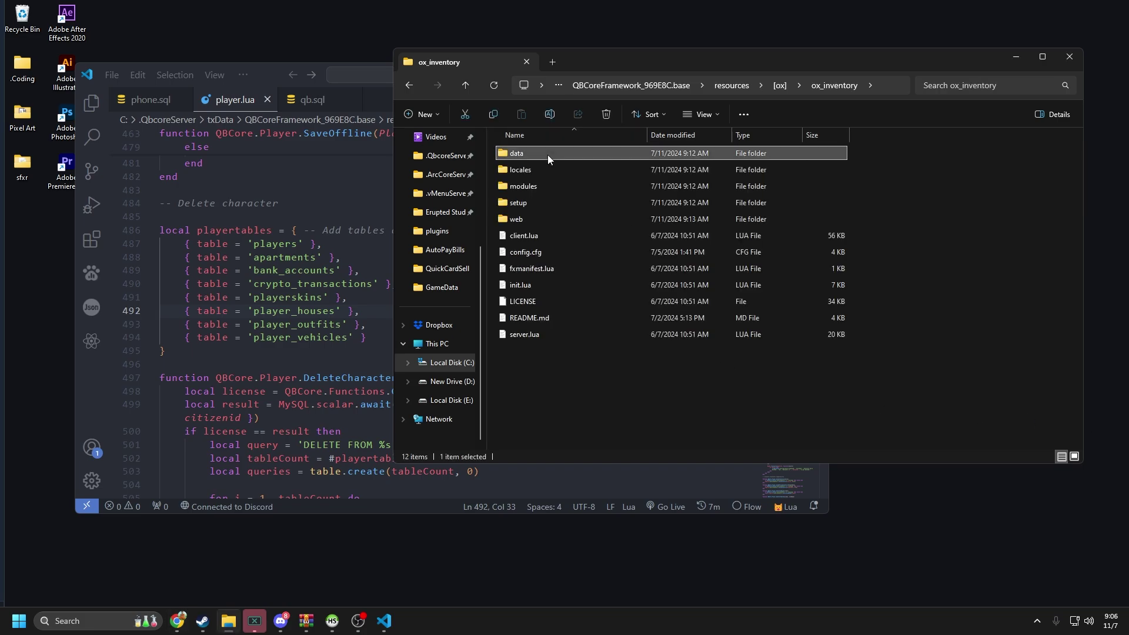
{"action": "double_click", "coordinate": [562, 205]}
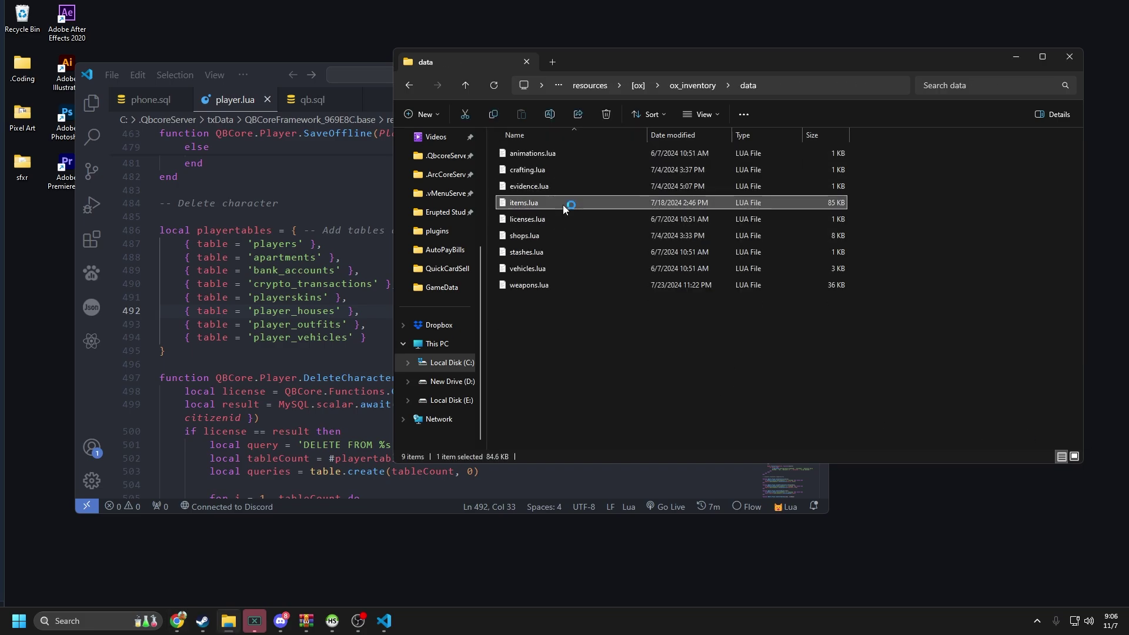
Paste the phone item definitions above testburger in items.lua and save the file.
{"action": "left_click", "coordinate": [199, 148]}
{"action": "key", "text": "BackSpace"}
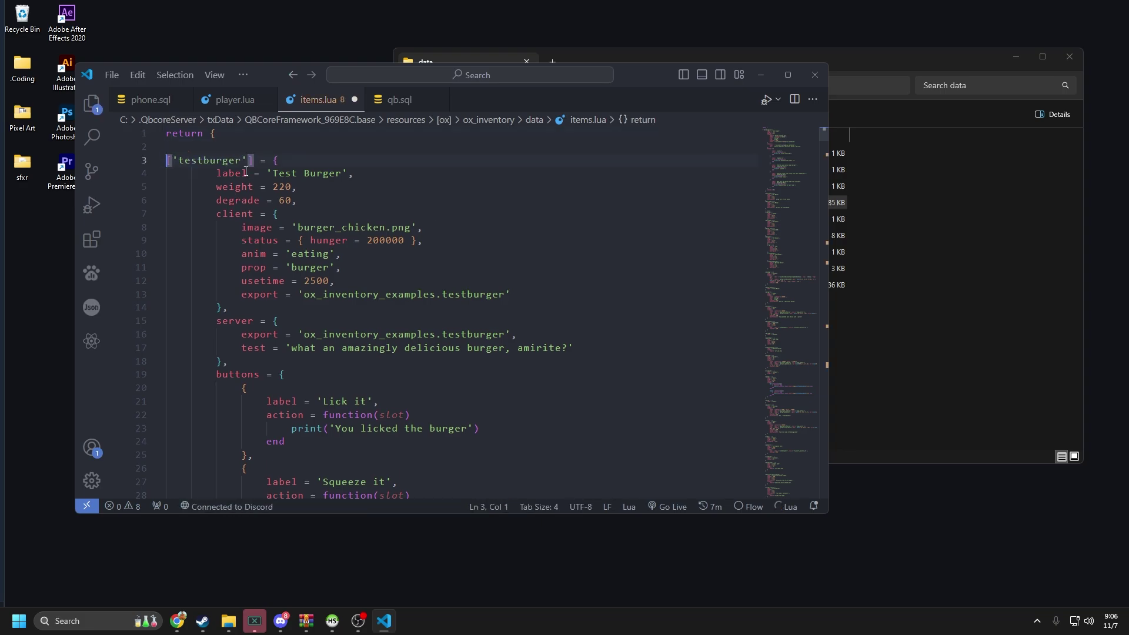
{"action": "key", "text": "Return"}
{"action": "key", "text": "Return"}
{"action": "key", "text": "Return"}
{"action": "key", "text": "Return"}
{"action": "key", "text": "Up"}
{"action": "key", "text": "Up"}
{"action": "key", "text": "Up"}
{"action": "key", "text": "ctrl+v"}
{"action": "key", "text": "ctrl+s"}
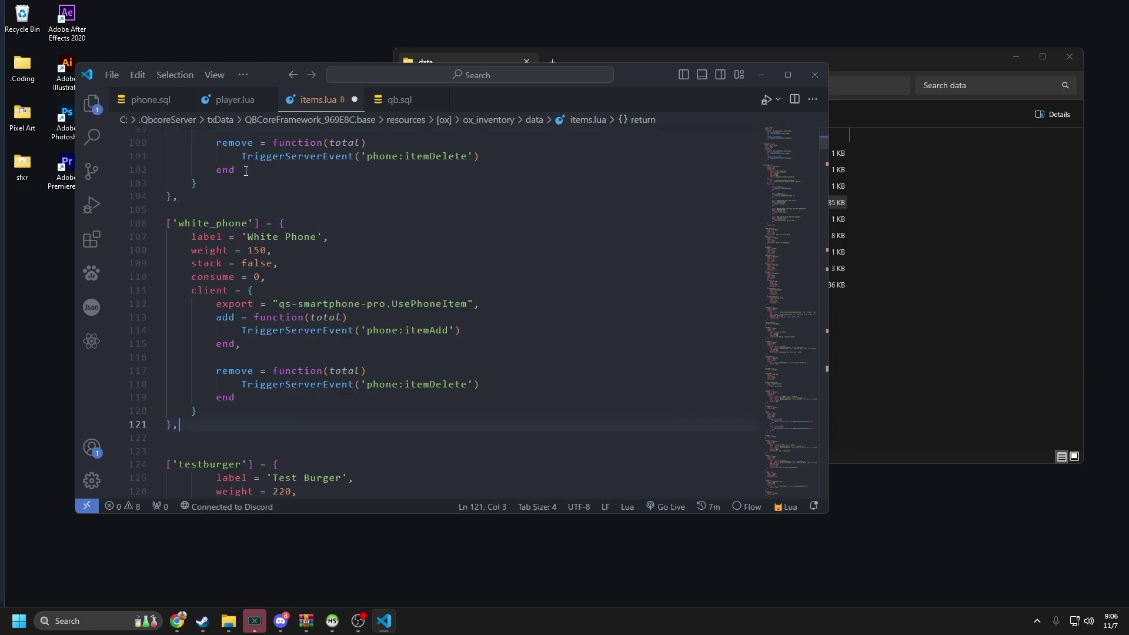
{"action": "left_click", "coordinate": [284, 223]}
{"action": "left_click_drag", "start_coordinate": [189, 424], "coordinate": [175, 235]}
{"action": "scroll", "coordinate": [176, 206], "scroll_direction": "up", "scroll_amount": 10}
{"action": "scroll", "coordinate": [177, 212], "scroll_direction": "up", "scroll_amount": 15}
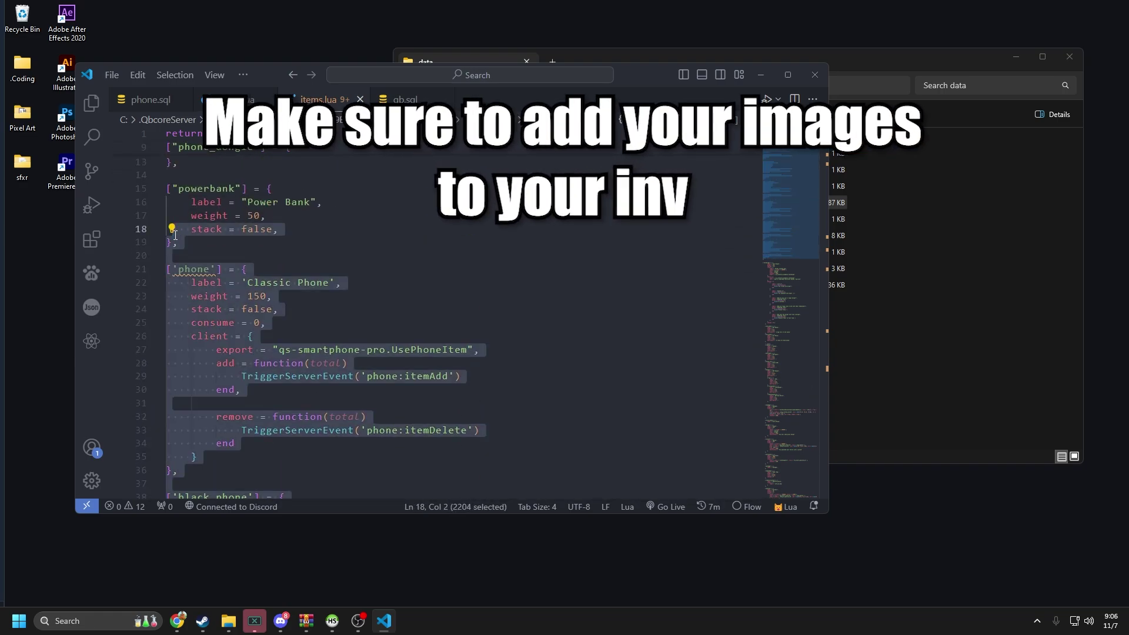
{"action": "left_click", "coordinate": [377, 281]}
Step through the phone occurrences to check the green_phone and white_phone entries.
{"action": "double_click", "coordinate": [194, 269]}
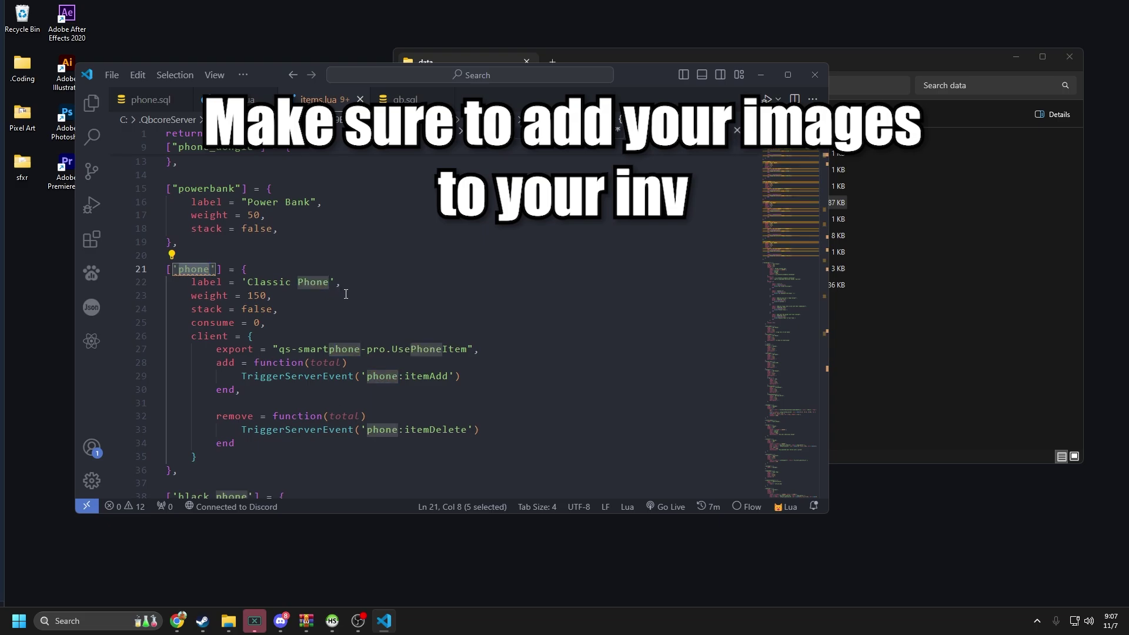
{"action": "key", "text": "ctrl+F3"}
{"action": "key", "text": "ctrl+F3"}
{"action": "key", "text": "ctrl+F3"}
{"action": "key", "text": "ctrl+F3"}
{"action": "key", "text": "ctrl+F3"}
{"action": "key", "text": "ctrl+F3"}
{"action": "key", "text": "ctrl+F3"}
{"action": "key", "text": "ctrl+F3"}
{"action": "key", "text": "ctrl+F3"}
{"action": "key", "text": "ctrl+F3"}
{"action": "key", "text": "ctrl+F3"}
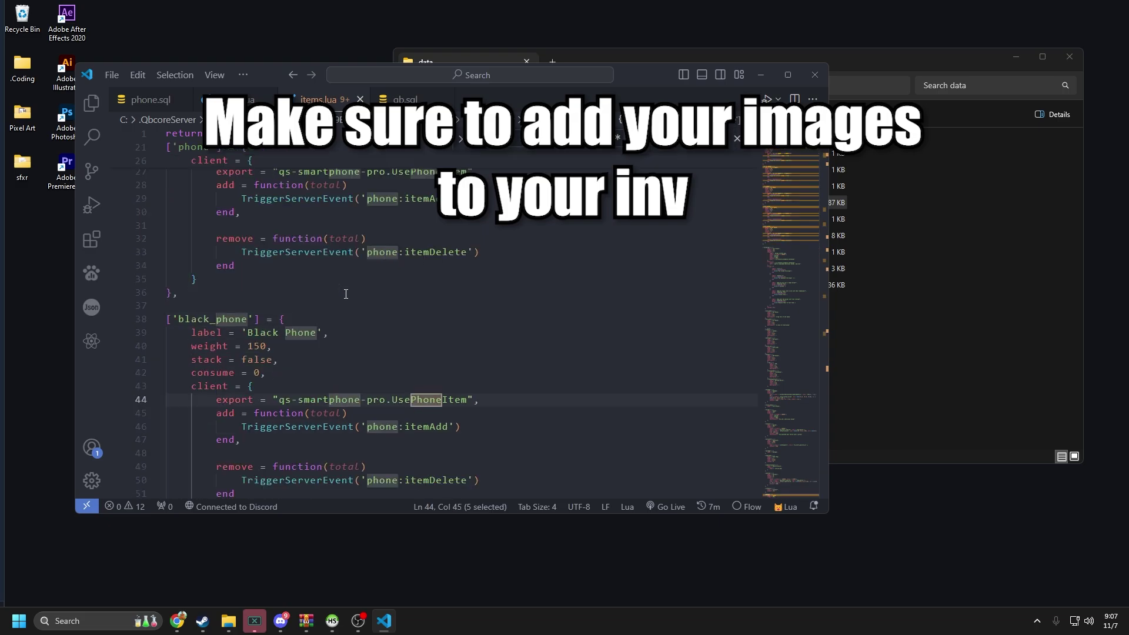
{"action": "key", "text": "ctrl+F3"}
{"action": "key", "text": "ctrl+F3"}
{"action": "key", "text": "ctrl+F3"}
{"action": "key", "text": "ctrl+F3"}
{"action": "key", "text": "ctrl+F3"}
{"action": "key", "text": "ctrl+F3"}
{"action": "key", "text": "ctrl+F3"}
{"action": "key", "text": "ctrl+F3"}
{"action": "key", "text": "ctrl+F3"}
{"action": "key", "text": "ctrl+F3"}
{"action": "key", "text": "ctrl+F3"}
{"action": "key", "text": "ctrl+F3"}
{"action": "key", "text": "ctrl+F3"}
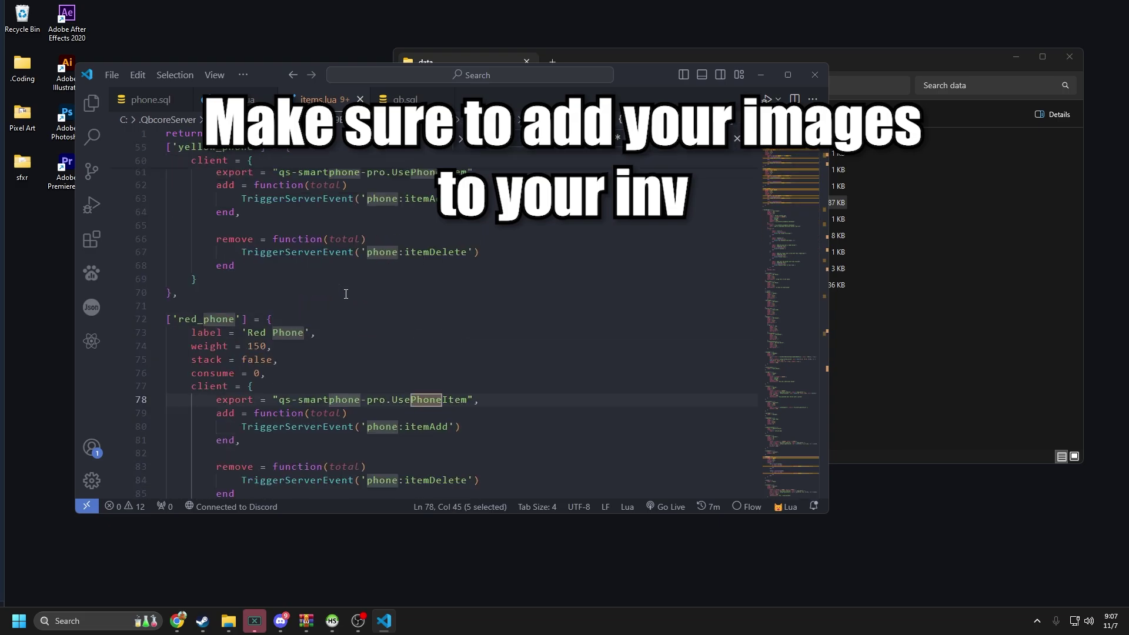
{"action": "key", "text": "ctrl+F3"}
{"action": "key", "text": "ctrl+F3"}
{"action": "key", "text": "ctrl+F3"}
{"action": "key", "text": "ctrl+F3"}
{"action": "key", "text": "ctrl+F3"}
{"action": "key", "text": "ctrl+F3"}
{"action": "key", "text": "ctrl+F3"}
{"action": "key", "text": "ctrl+F3"}
{"action": "key", "text": "ctrl+F3"}
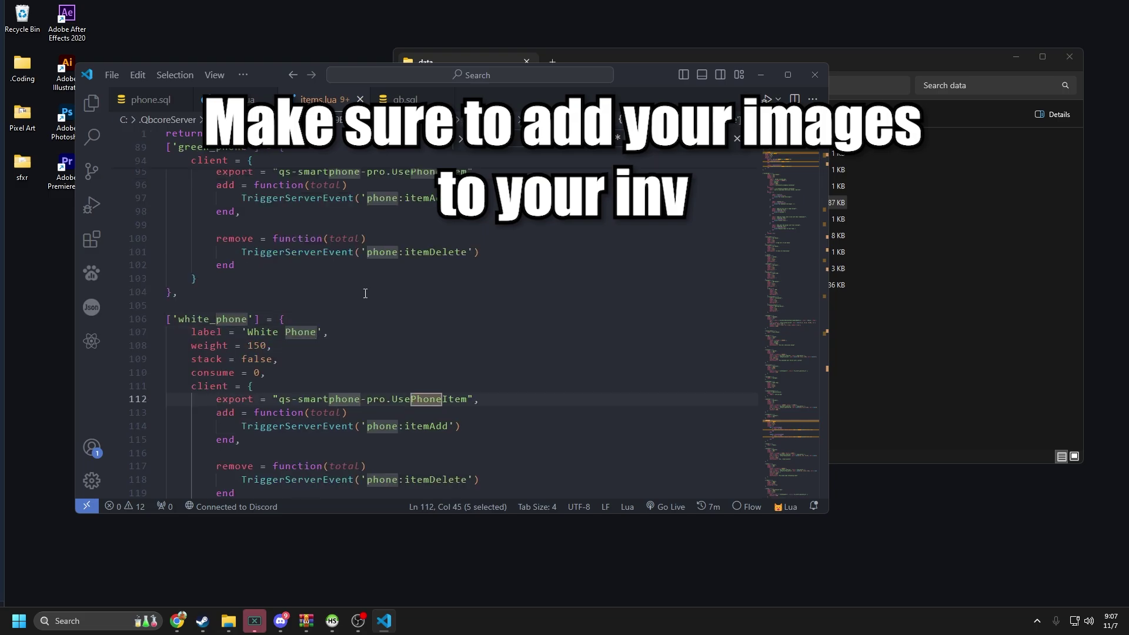
{"action": "left_click_drag", "start_coordinate": [824, 154], "coordinate": [827, 362]}
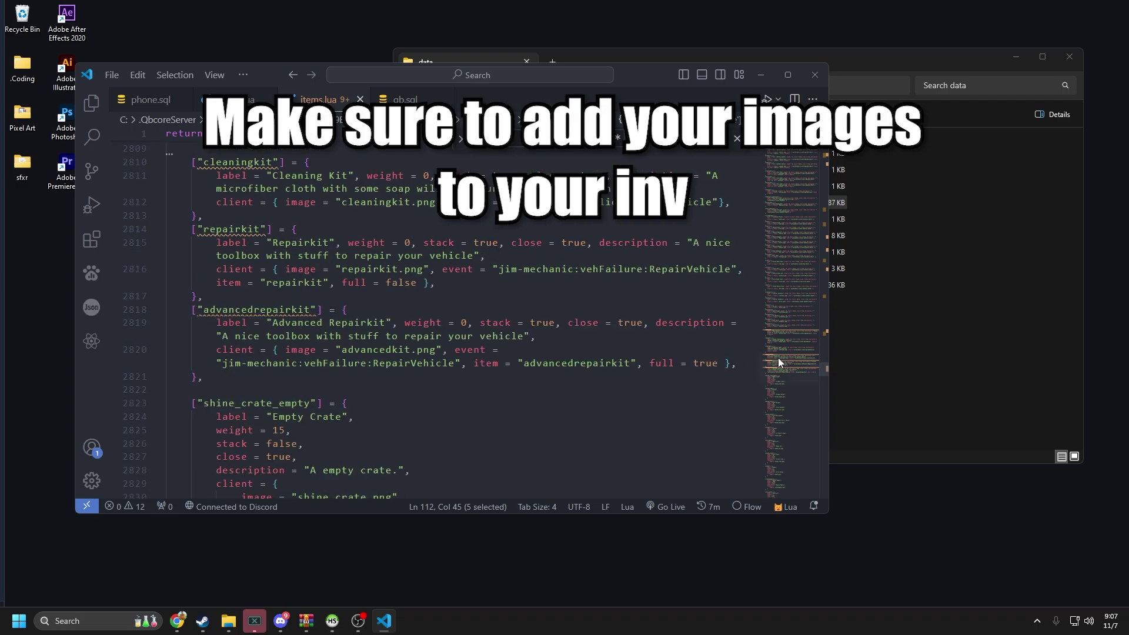
{"action": "scroll", "coordinate": [270, 281], "scroll_direction": "up", "scroll_amount": 10}
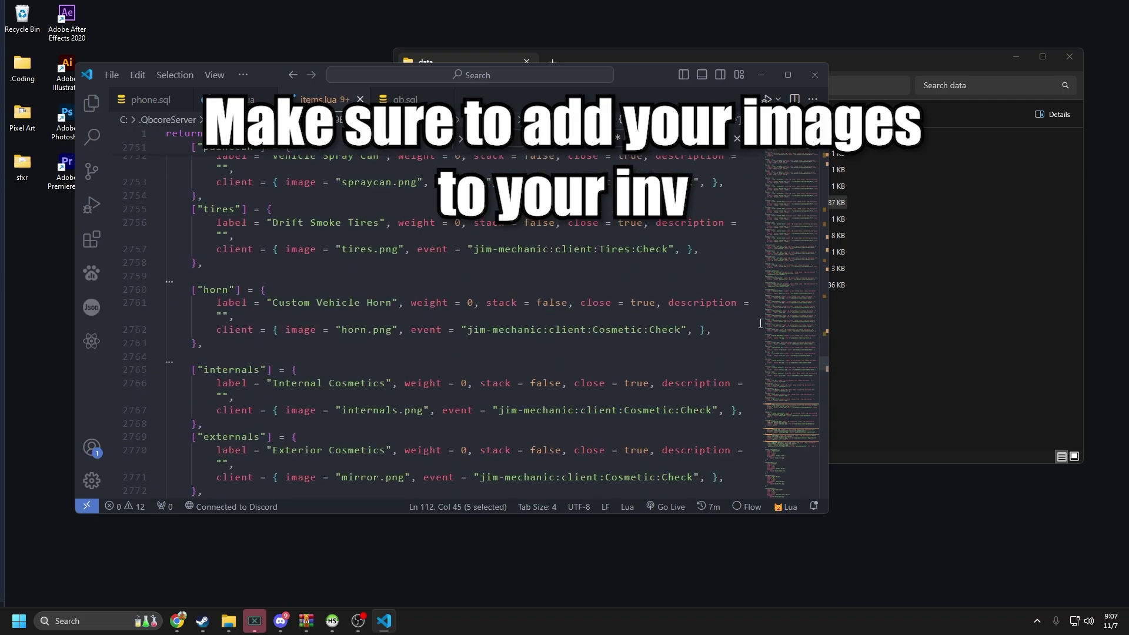
{"action": "left_click_drag", "start_coordinate": [824, 359], "coordinate": [825, 333]}
Search items.lua for 'phone' and locate the old phone item entry.
{"action": "key", "text": "ctrl+f"}
{"action": "type", "text": "phone"}
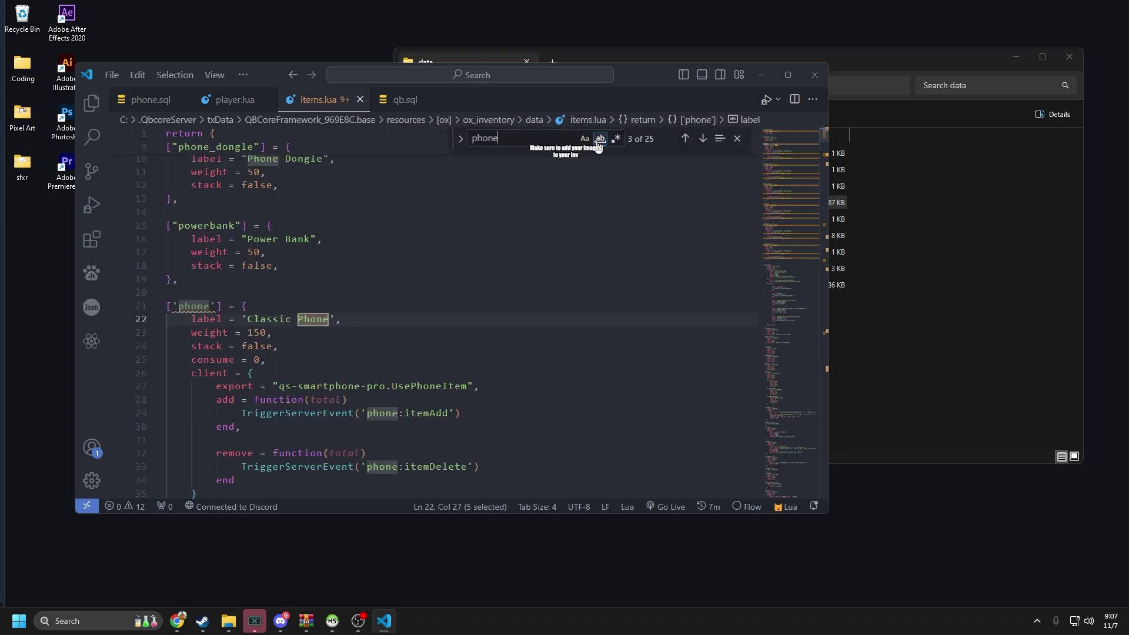
{"action": "key", "text": "Return"}
{"action": "key", "text": "Return"}
{"action": "key", "text": "Return"}
{"action": "key", "text": "Return"}
{"action": "key", "text": "Return"}
{"action": "key", "text": "Return"}
{"action": "key", "text": "Return"}
{"action": "key", "text": "Return"}
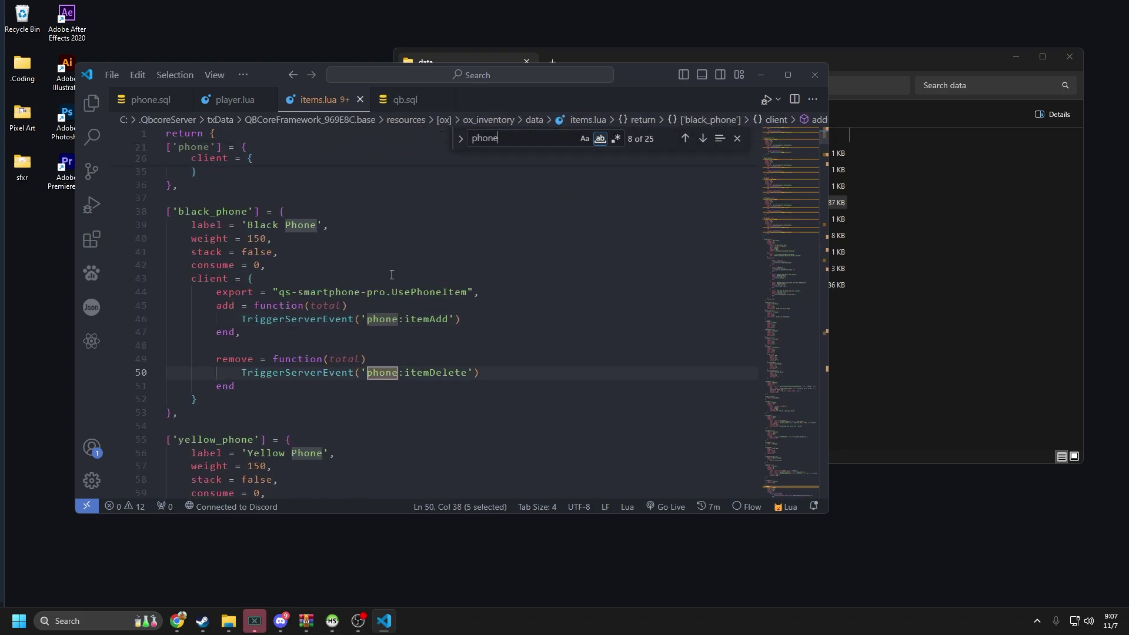
{"action": "key", "text": "Return"}
{"action": "key", "text": "Return"}
{"action": "key", "text": "Return"}
{"action": "key", "text": "Return"}
{"action": "key", "text": "Return"}
{"action": "key", "text": "Return"}
{"action": "key", "text": "Return"}
{"action": "key", "text": "Return"}
{"action": "key", "text": "Return"}
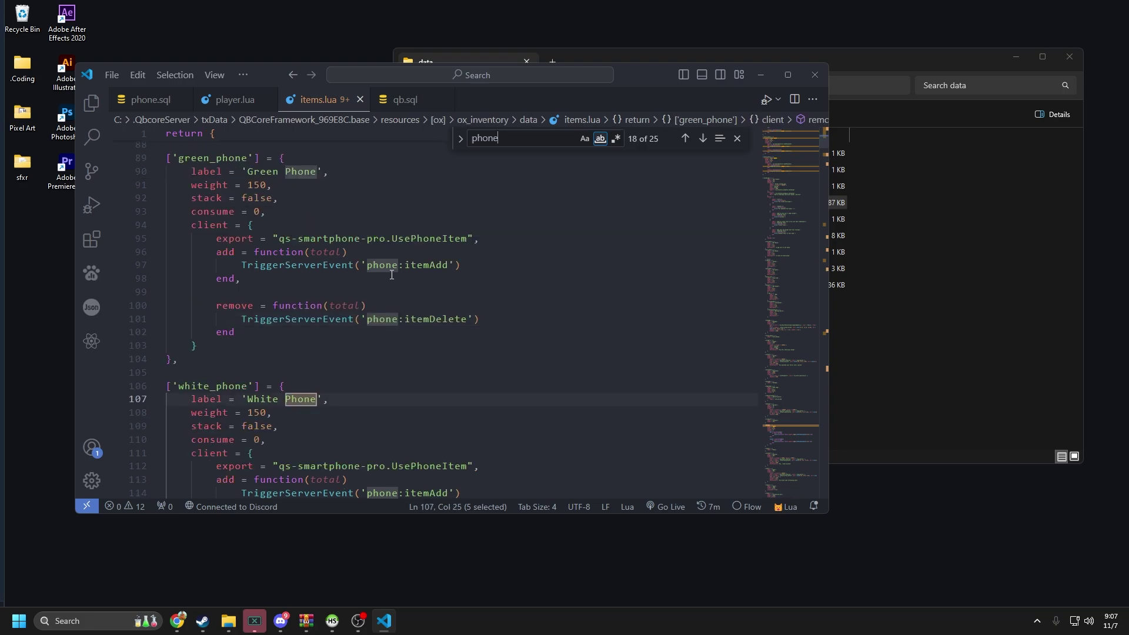
{"action": "scroll", "coordinate": [364, 270], "scroll_direction": "down", "scroll_amount": 3}
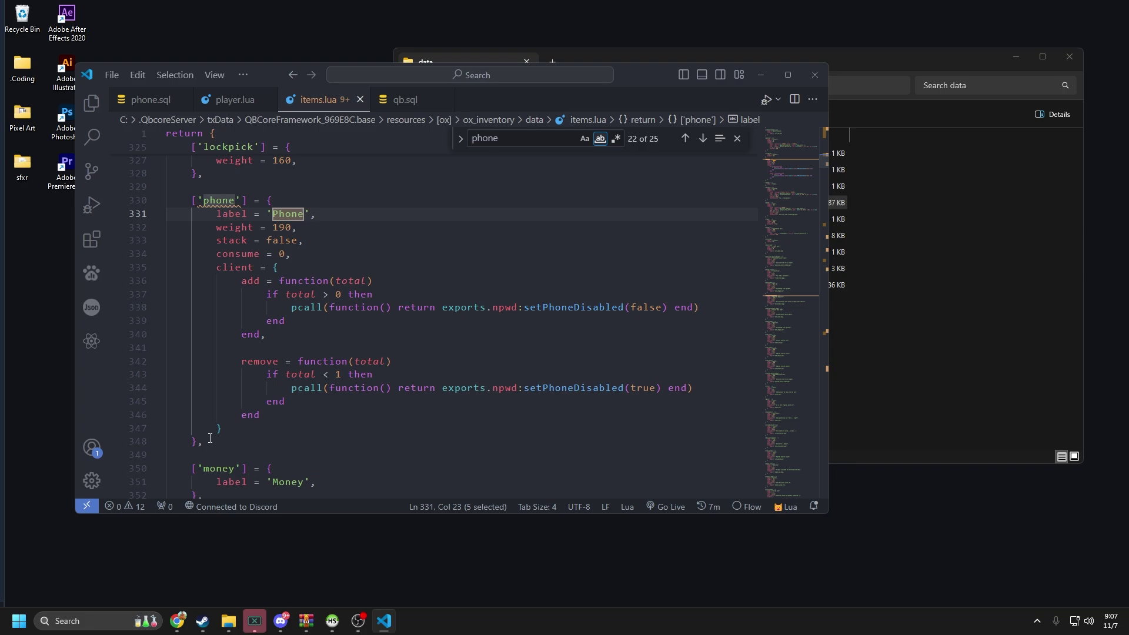
Delete the old 'phone' item block and blank line so lockpick precedes money, then save.
{"action": "left_click_drag", "start_coordinate": [209, 438], "coordinate": [174, 203]}
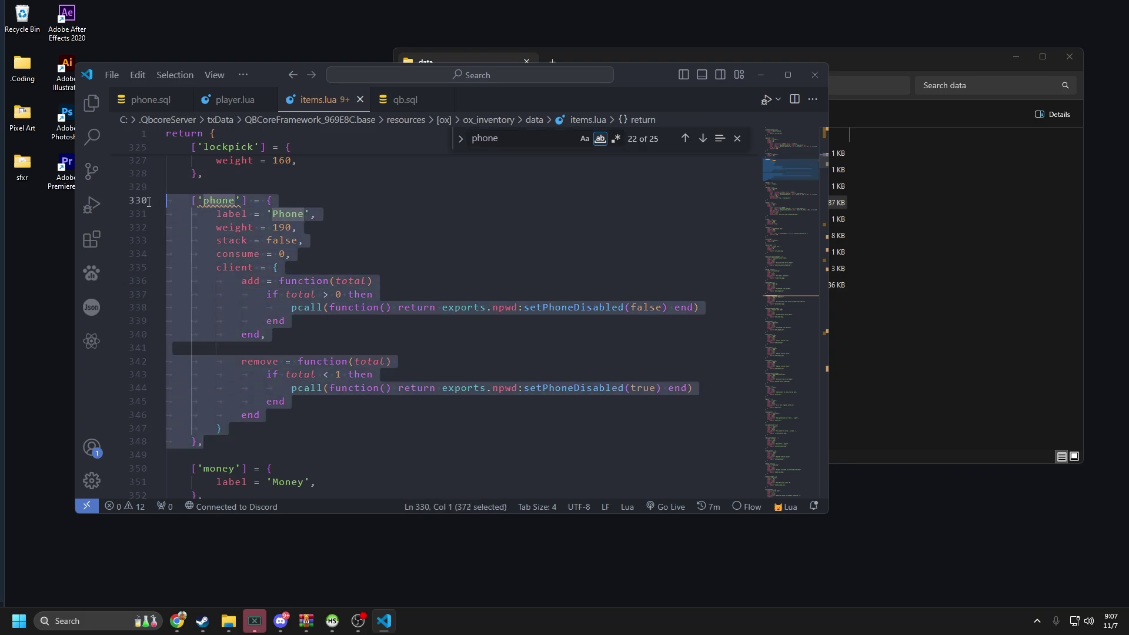
{"action": "key", "text": "BackSpace"}
{"action": "key", "text": "Delete"}
{"action": "left_click", "coordinate": [354, 221]}
{"action": "key", "text": "ctrl+s"}
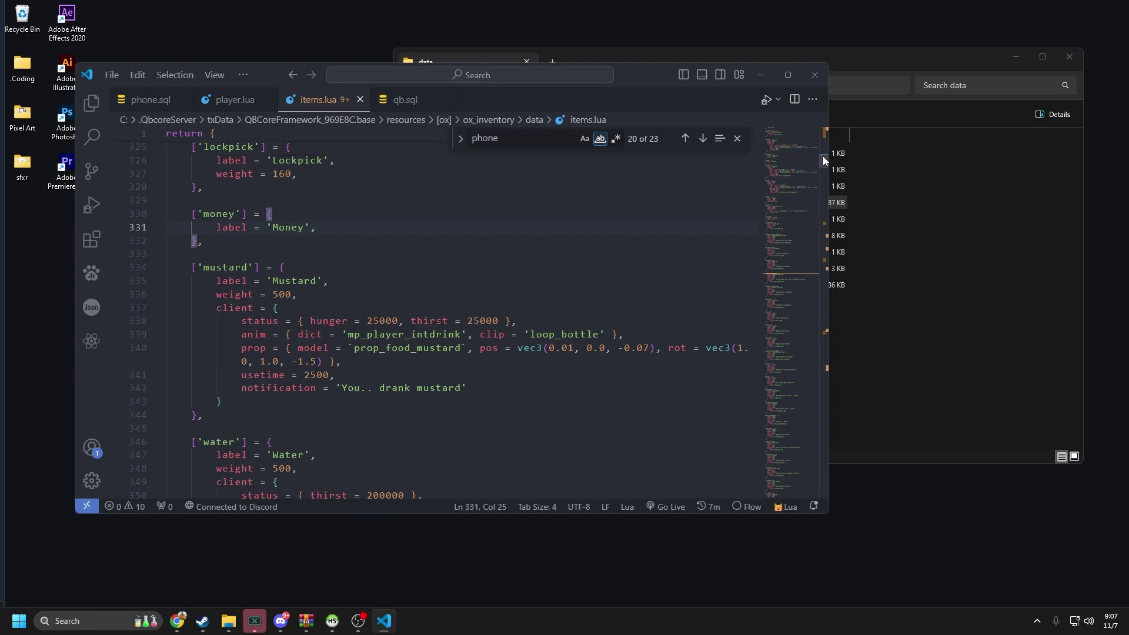
{"action": "left_click_drag", "start_coordinate": [824, 157], "coordinate": [807, 100]}
Find the duplicate cryptostick entry near line 1293 in items.lua.
{"action": "left_click", "coordinate": [221, 184]}
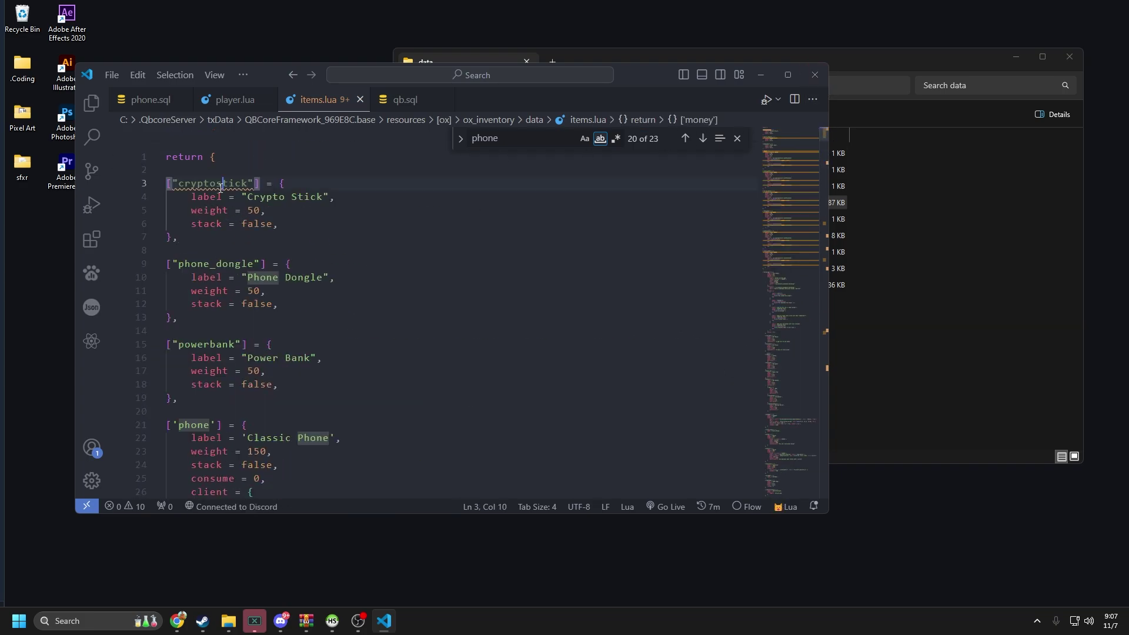
{"action": "double_click", "coordinate": [221, 184]}
{"action": "key", "text": "ctrl+f"}
{"action": "key", "text": "Return"}
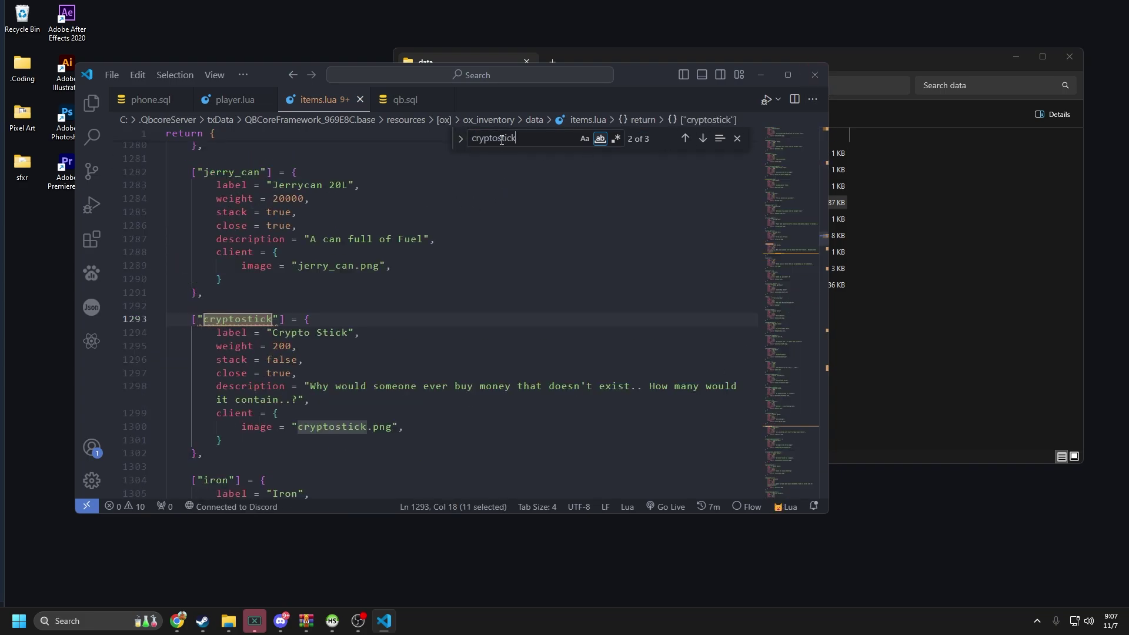
{"action": "scroll", "coordinate": [279, 329], "scroll_direction": "down", "scroll_amount": 2}
Delete the duplicate cryptostick block, save items.lua, and review the item list.
{"action": "left_click_drag", "start_coordinate": [209, 366], "coordinate": [167, 229]}
{"action": "key", "text": "BackSpace"}
{"action": "key", "text": "BackSpace"}
{"action": "key", "text": "ctrl+s"}
{"action": "left_click_drag", "start_coordinate": [820, 237], "coordinate": [796, 150]}
{"action": "scroll", "coordinate": [357, 252], "scroll_direction": "down", "scroll_amount": 5}
{"action": "scroll", "coordinate": [357, 252], "scroll_direction": "down", "scroll_amount": 20}
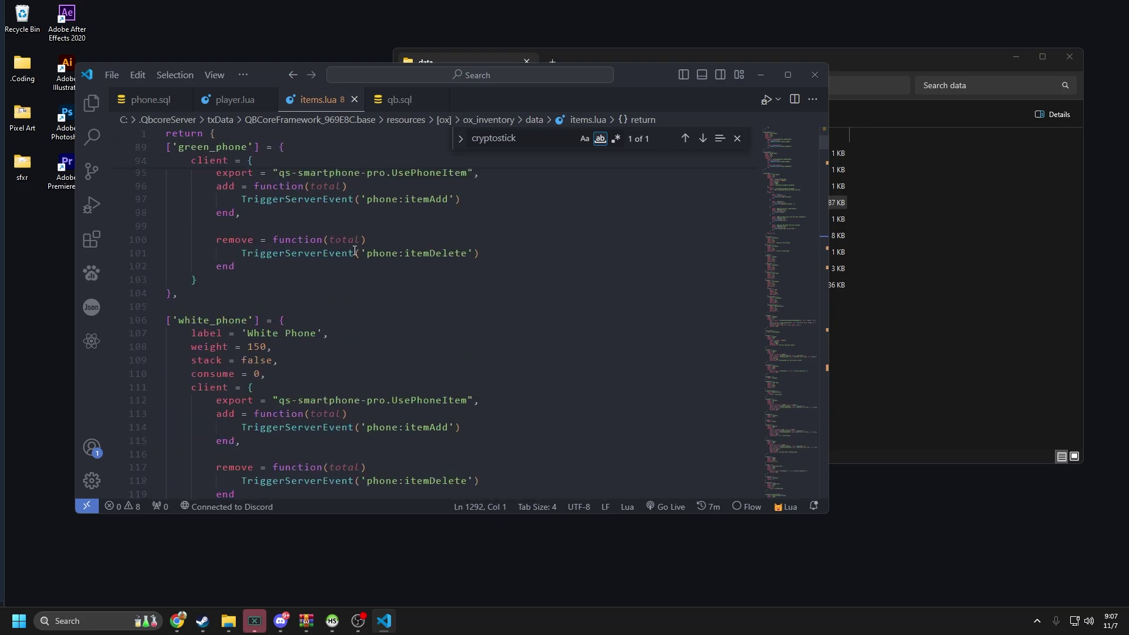
{"action": "scroll", "coordinate": [355, 251], "scroll_direction": "down", "scroll_amount": 20}
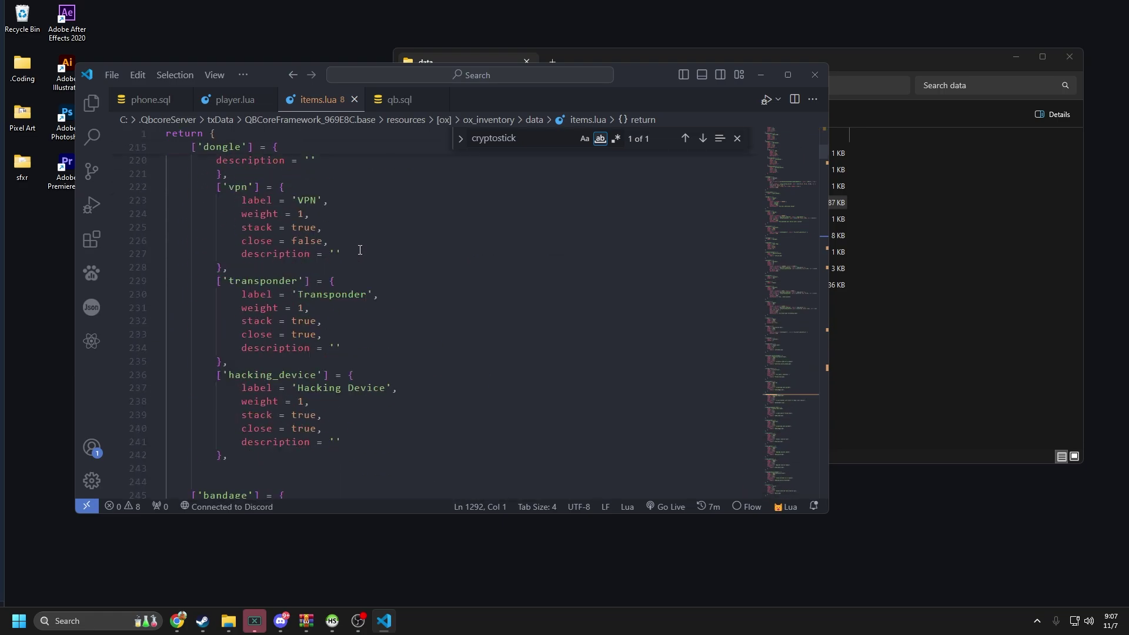
{"action": "scroll", "coordinate": [360, 249], "scroll_direction": "down", "scroll_amount": 14}
{"action": "scroll", "coordinate": [359, 248], "scroll_direction": "down", "scroll_amount": 20}
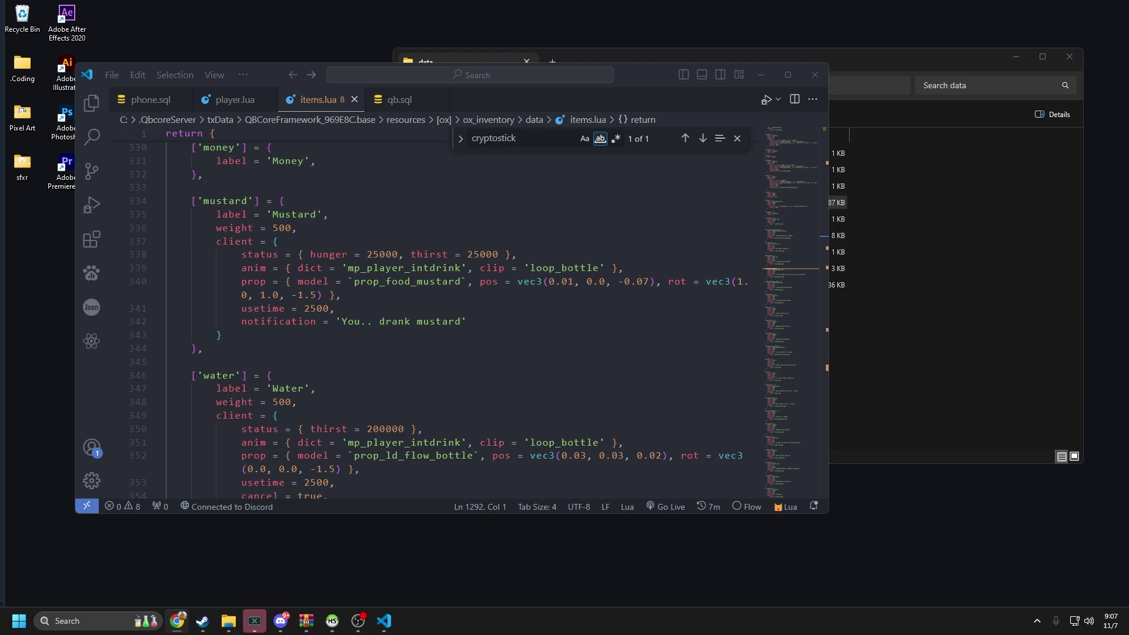
Close VS Code and move the xsound and mhacking folders into resources\[qs-phone].
{"action": "left_click", "coordinate": [814, 75]}
{"action": "key", "text": "alt+Up"}
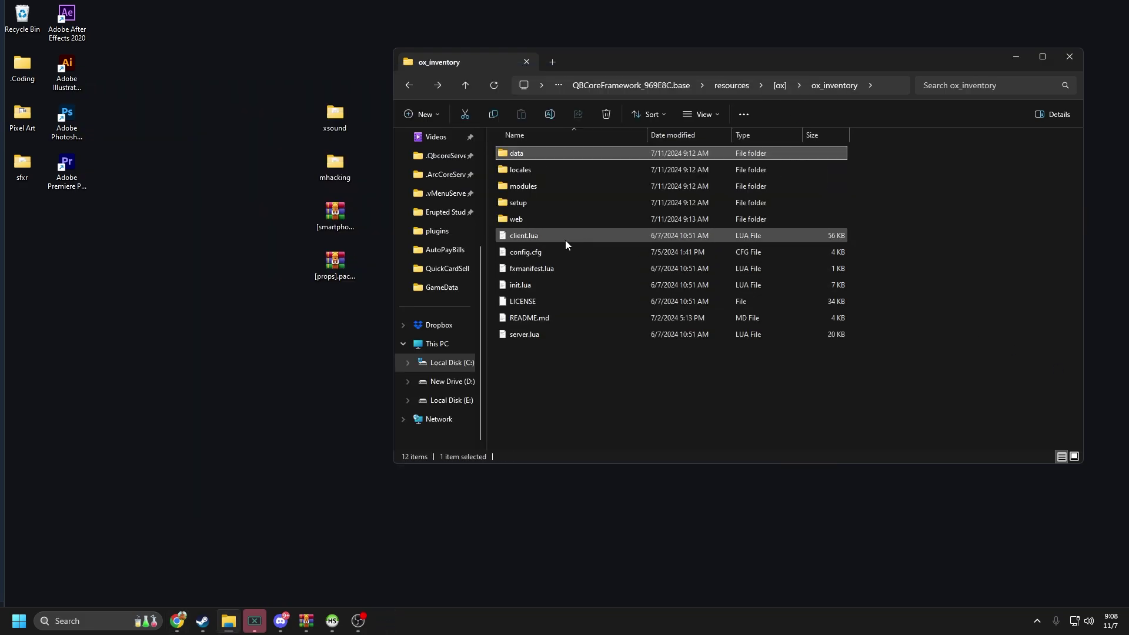
{"action": "key", "text": "alt+Up"}
{"action": "key", "text": "alt+Up"}
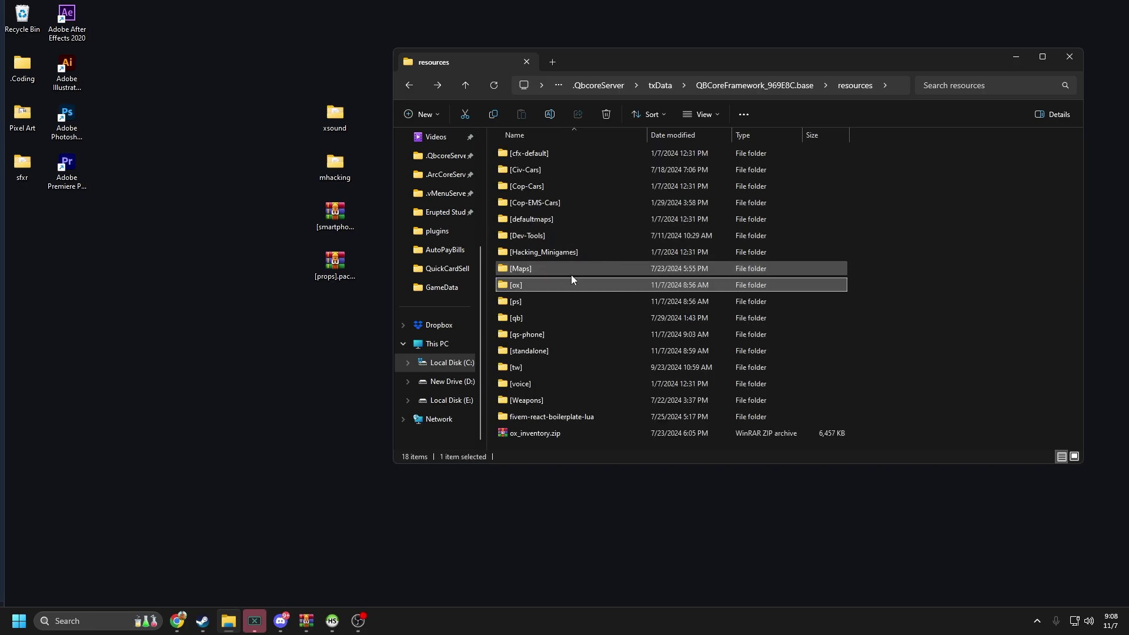
{"action": "double_click", "coordinate": [567, 334]}
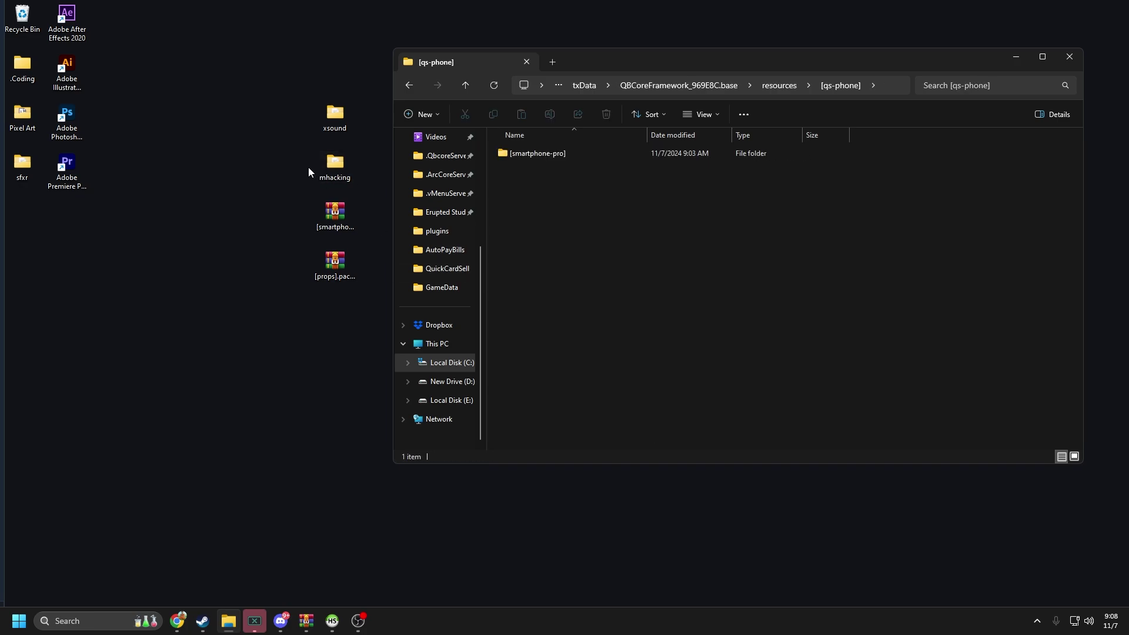
{"action": "left_click_drag", "start_coordinate": [335, 184], "coordinate": [272, 75]}
{"action": "left_click_drag", "start_coordinate": [327, 130], "coordinate": [613, 277]}
{"action": "left_click", "coordinate": [613, 277]}
Extract all five smartphone-pro archive folders from WinRAR into the server's [smartphone-pro] folder.
{"action": "double_click", "coordinate": [331, 214]}
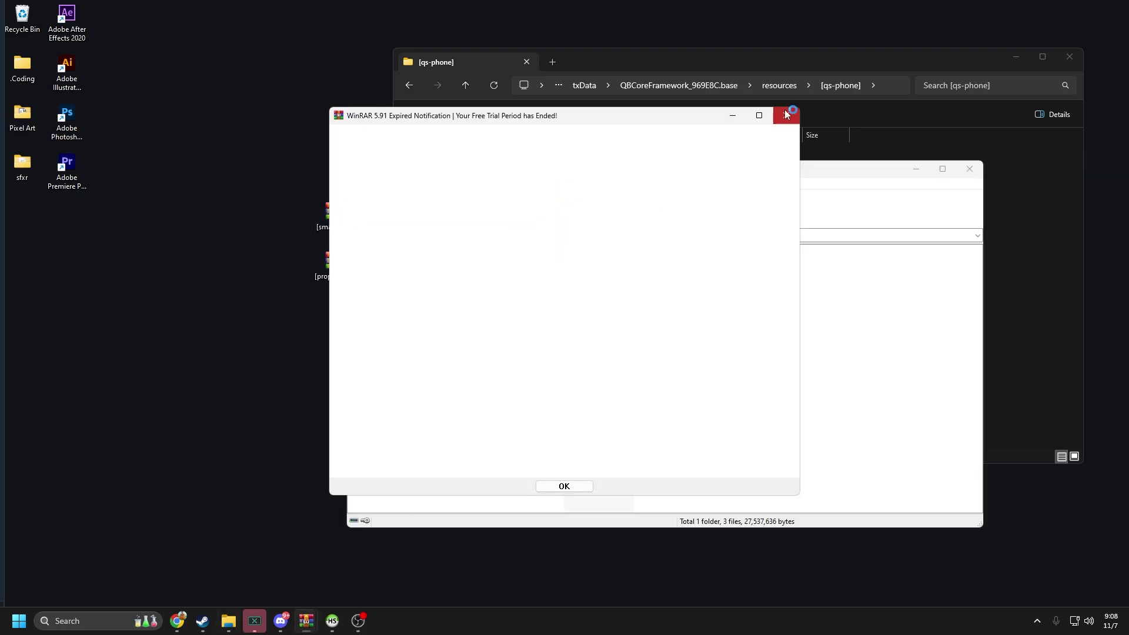
{"action": "left_click", "coordinate": [788, 115]}
{"action": "double_click", "coordinate": [401, 280]}
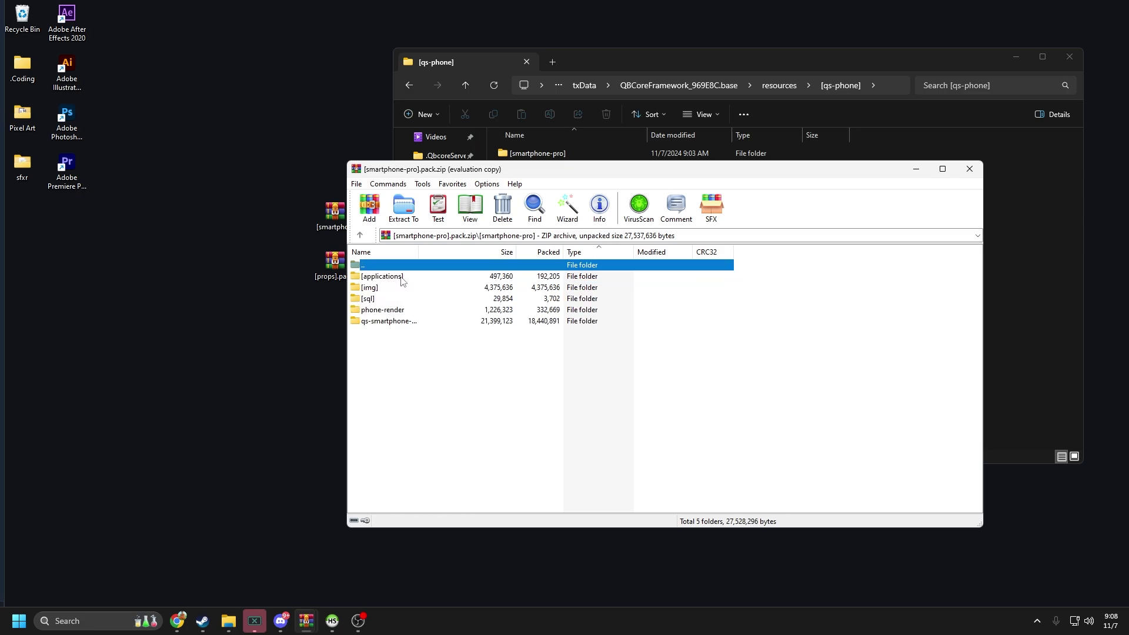
{"action": "left_click_drag", "start_coordinate": [429, 169], "coordinate": [303, 274]}
{"action": "left_click", "coordinate": [274, 427]}
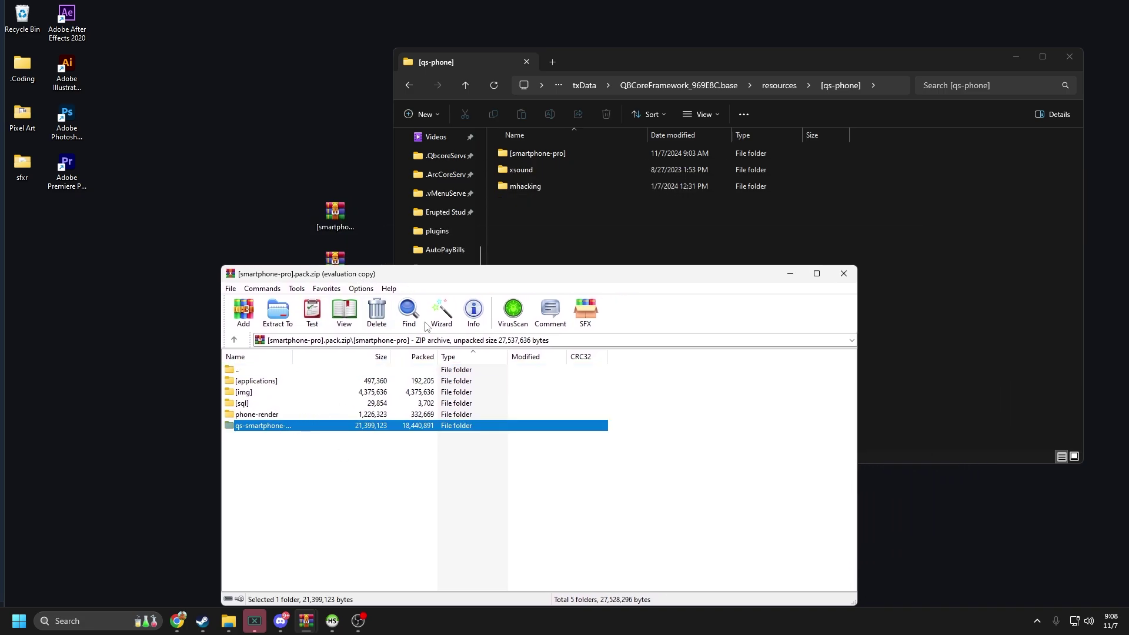
{"action": "double_click", "coordinate": [619, 155]}
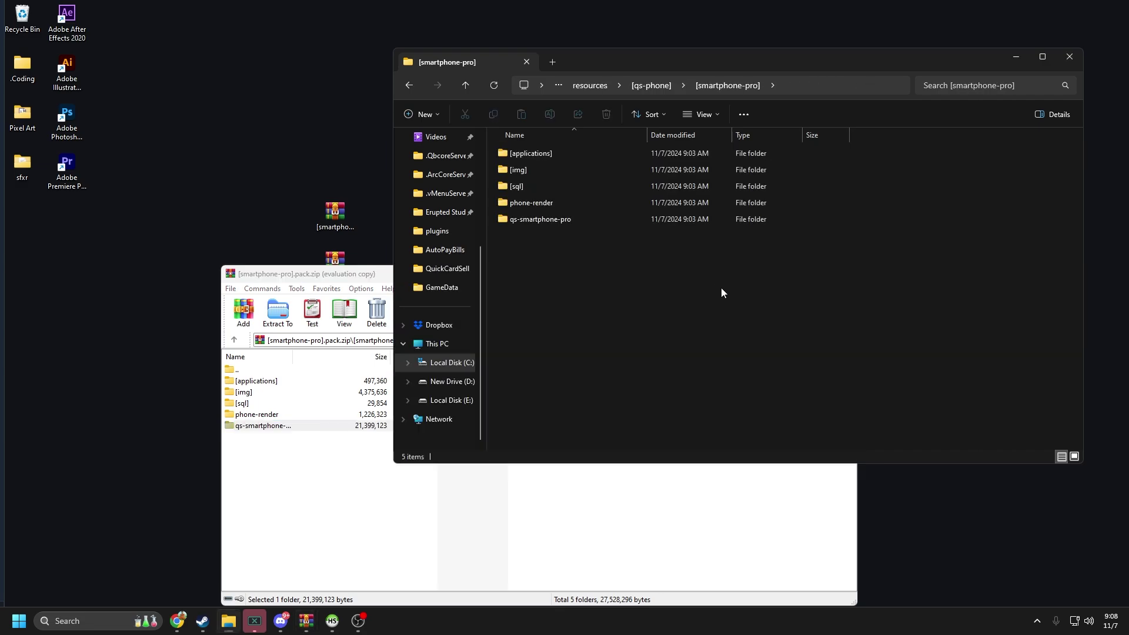
{"action": "left_click", "coordinate": [305, 474]}
{"action": "left_click_drag", "start_coordinate": [305, 474], "coordinate": [966, 255]}
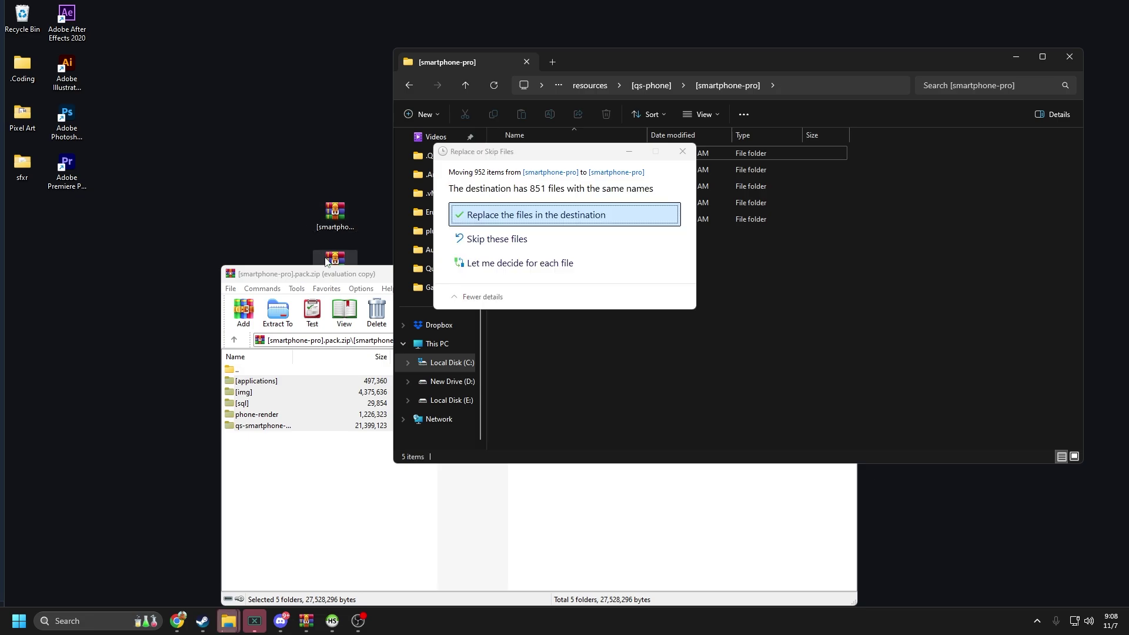
Replace the 851 existing files, close WinRAR, and inspect qs-smartphone-pro's config folder.
{"action": "left_click", "coordinate": [511, 144]}
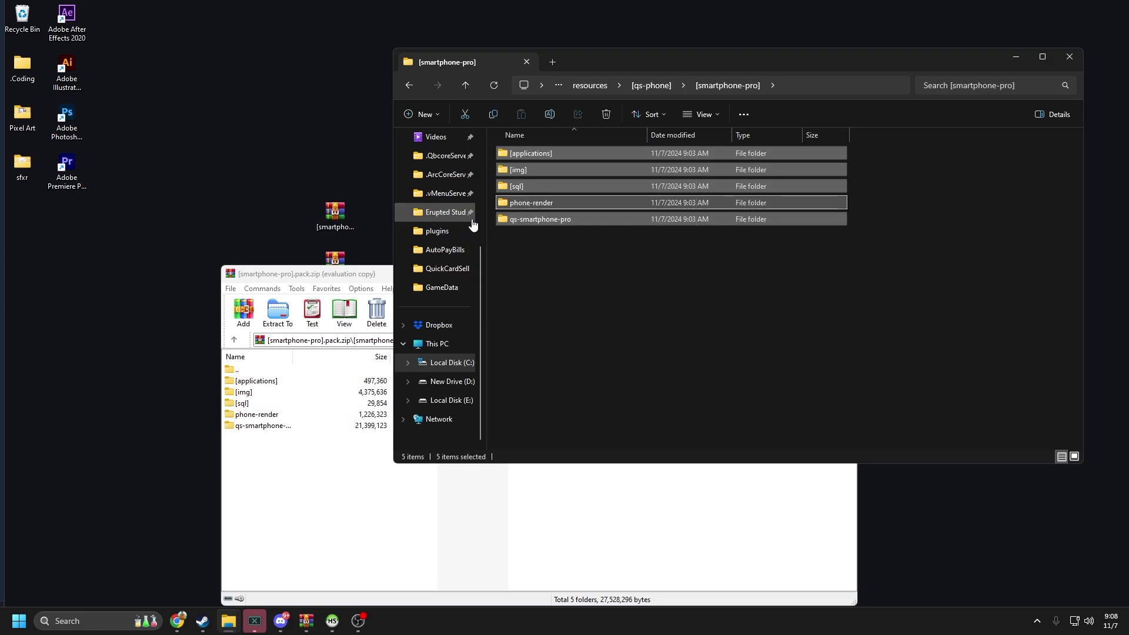
{"action": "left_click", "coordinate": [842, 273]}
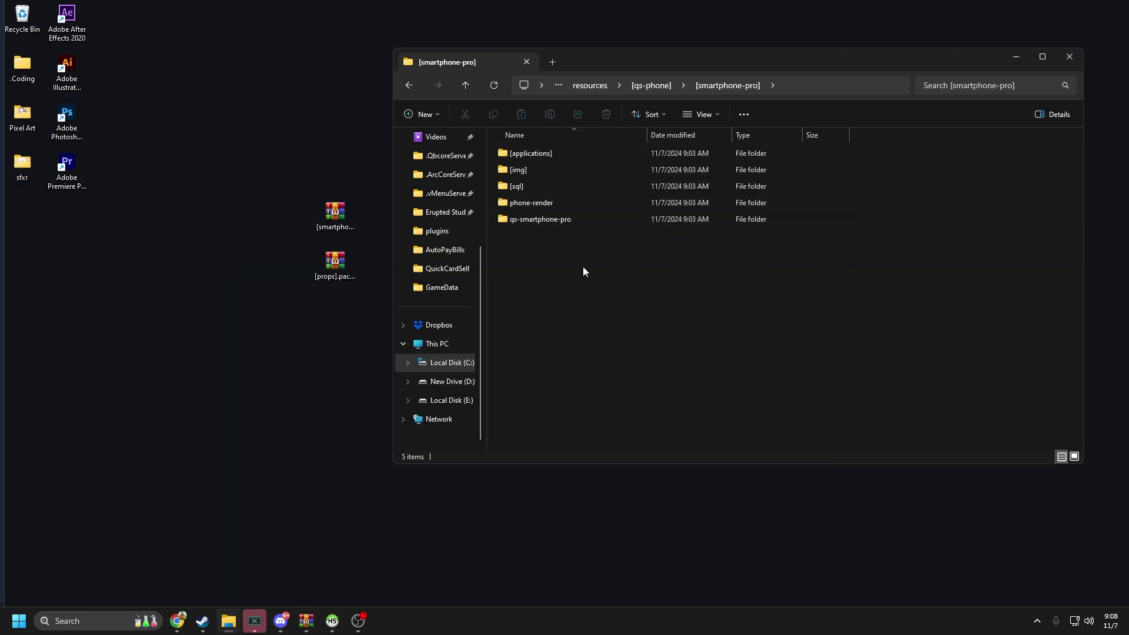
{"action": "double_click", "coordinate": [558, 220]}
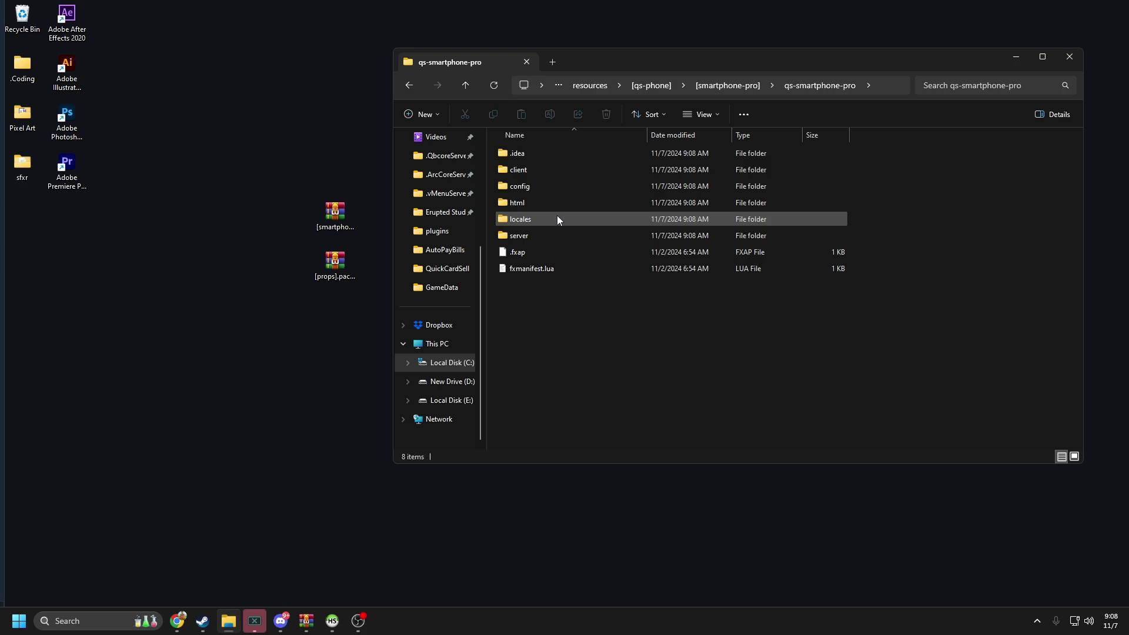
{"action": "double_click", "coordinate": [557, 187]}
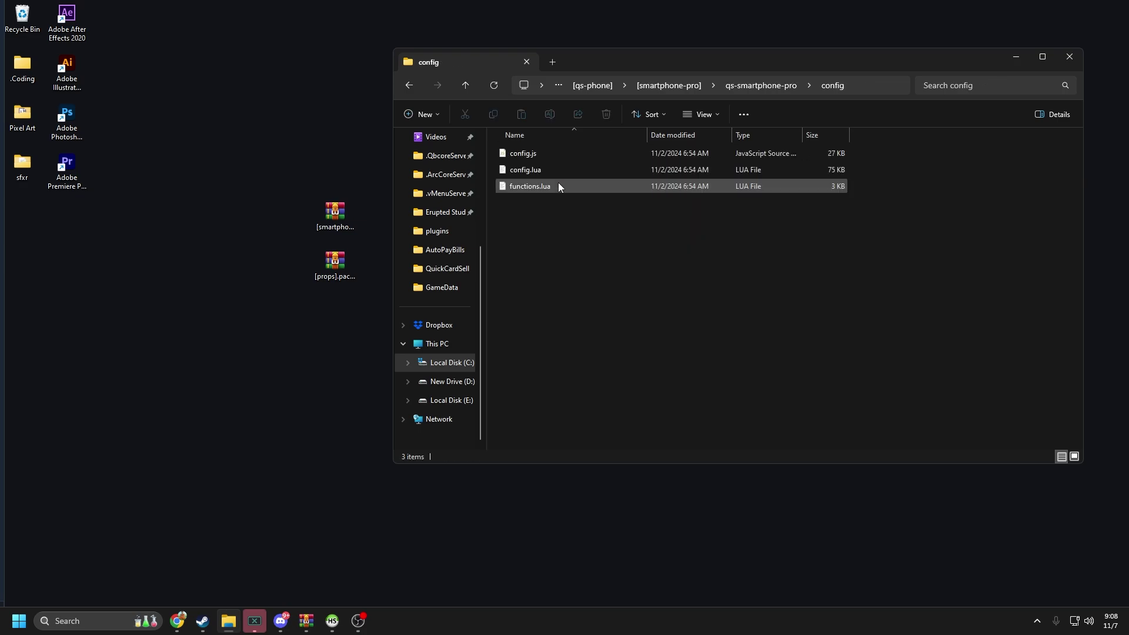
{"action": "key", "text": "alt+Left"}
{"action": "right_click", "coordinate": [538, 190]}
{"action": "key", "text": "alt+Left"}
Open qs-smartphone-pro in VS Code with 'Open with Code' and open config/config.js.
{"action": "right_click", "coordinate": [562, 223]}
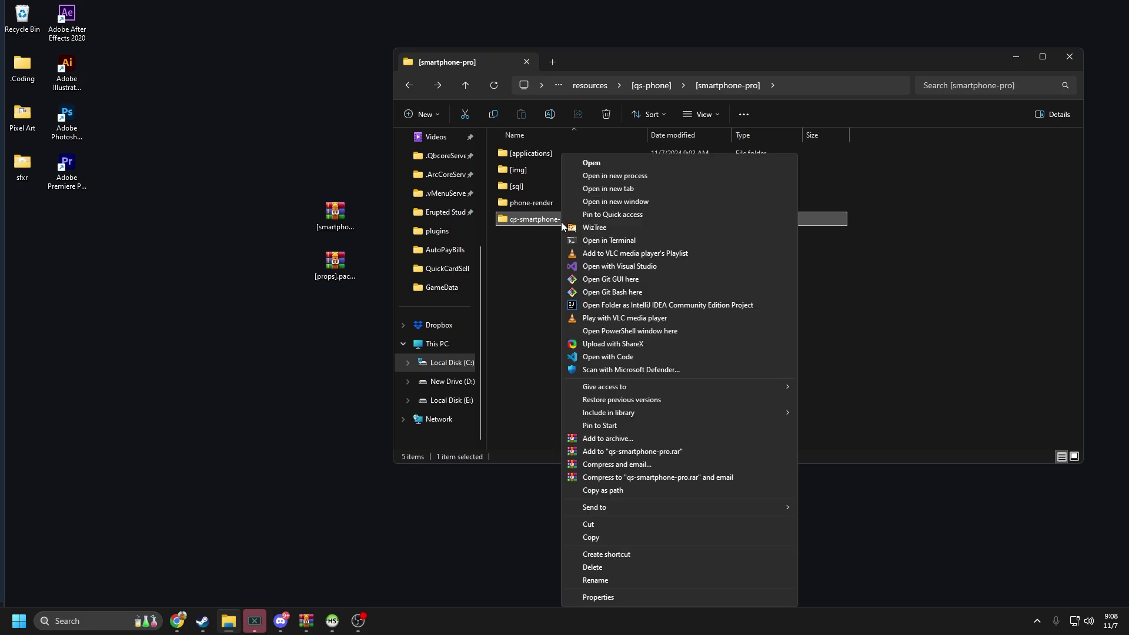
{"action": "left_click", "coordinate": [535, 265]}
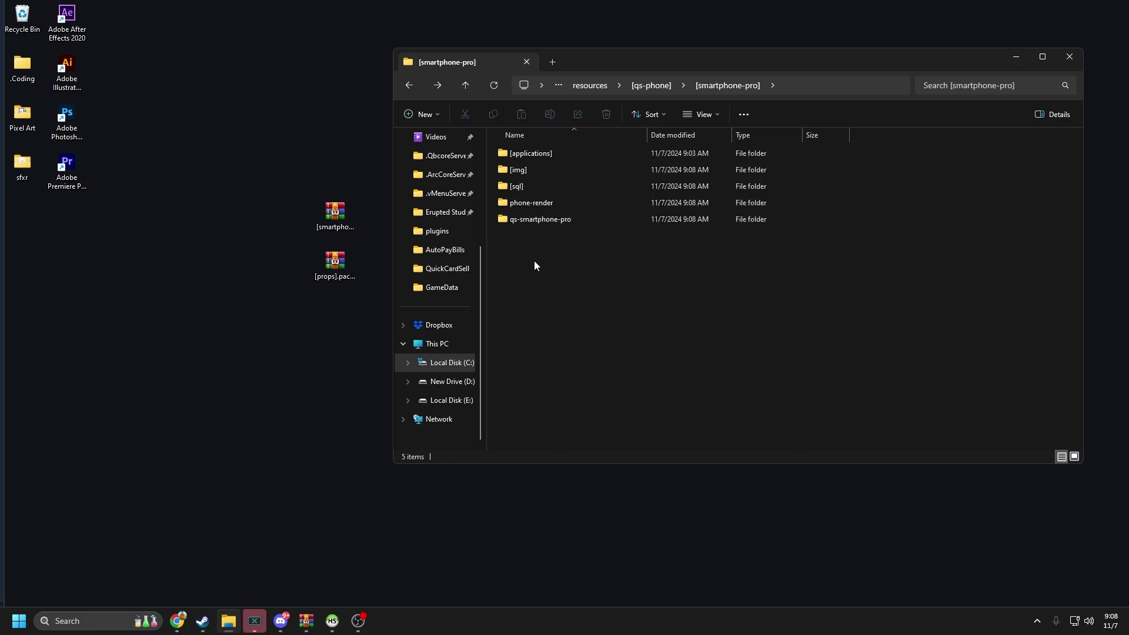
{"action": "right_click", "coordinate": [539, 217]}
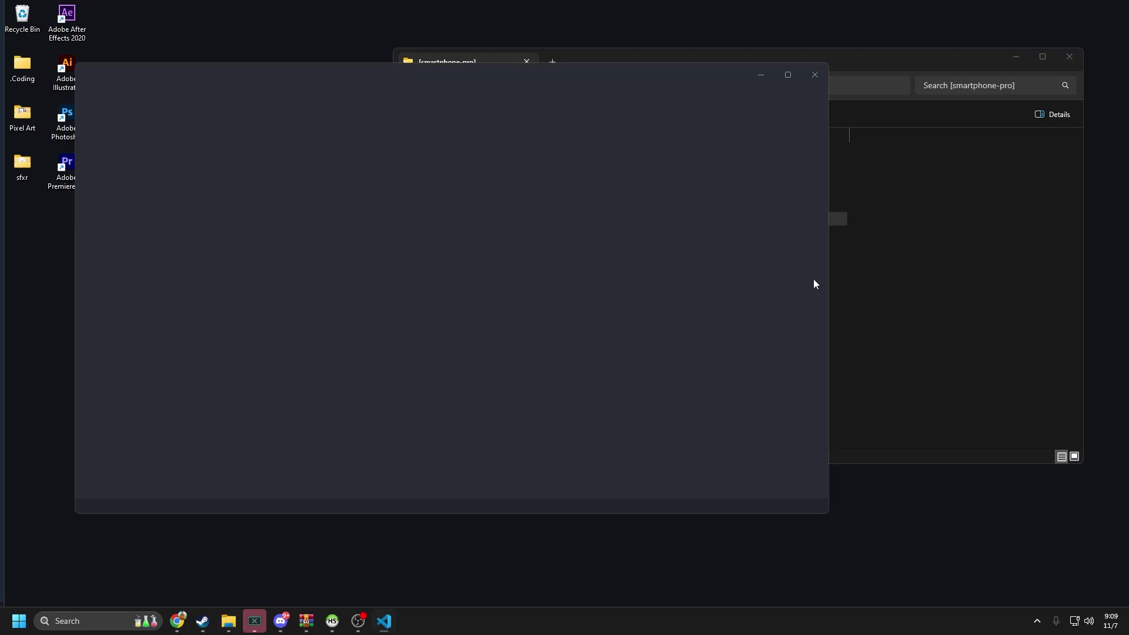
{"action": "right_click", "coordinate": [871, 289]}
{"action": "right_click", "coordinate": [595, 220]}
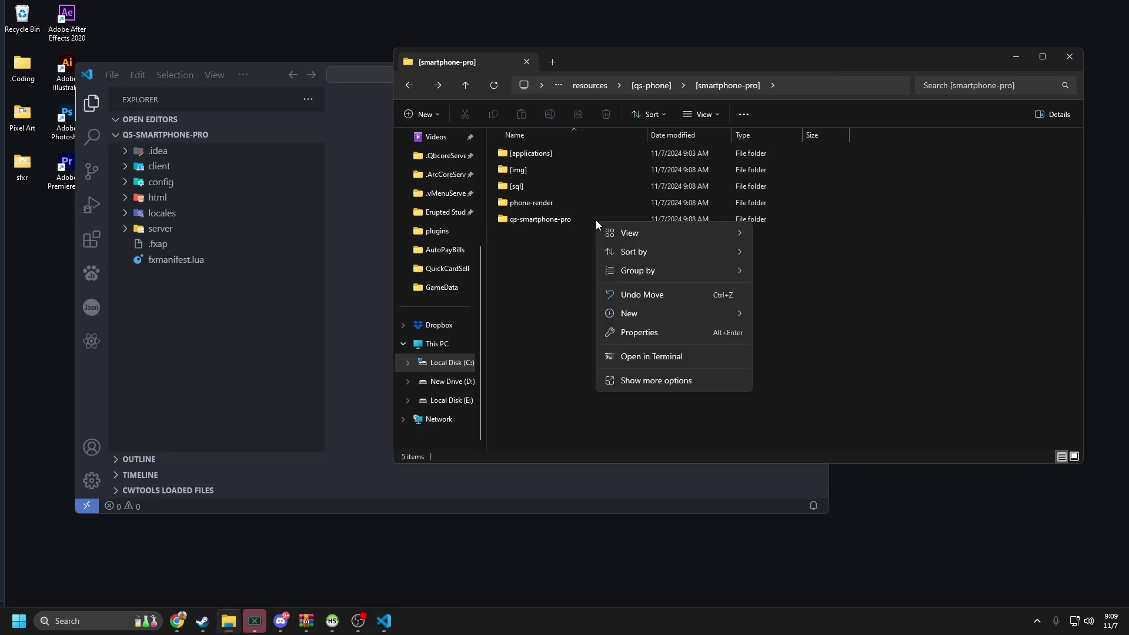
{"action": "left_click", "coordinate": [647, 381]}
{"action": "left_click", "coordinate": [632, 354]}
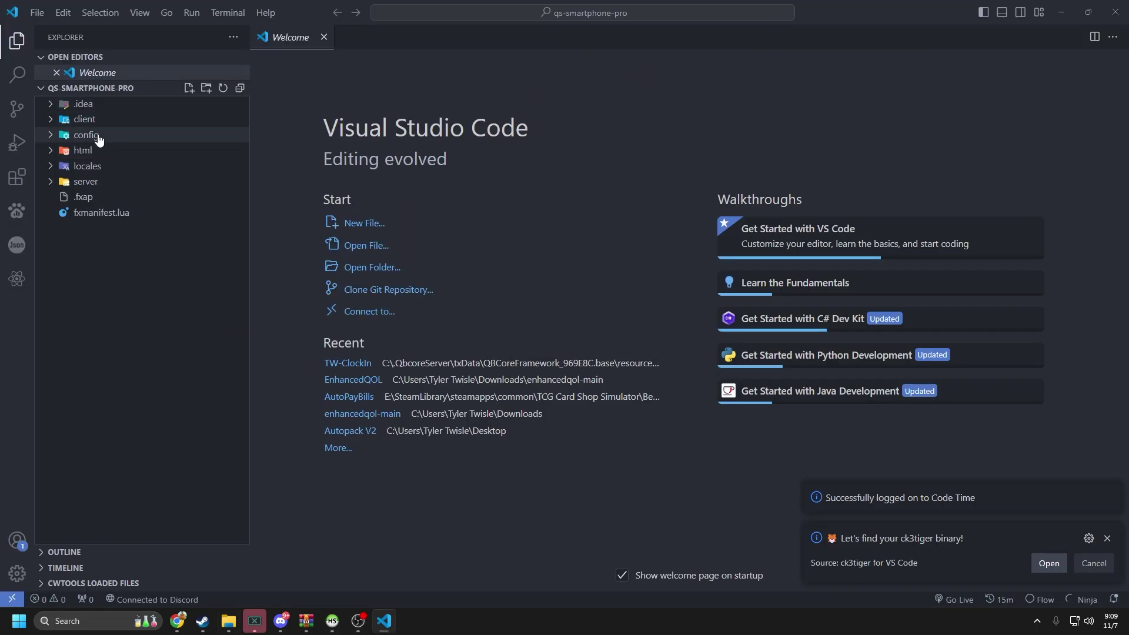
{"action": "left_click", "coordinate": [98, 137]}
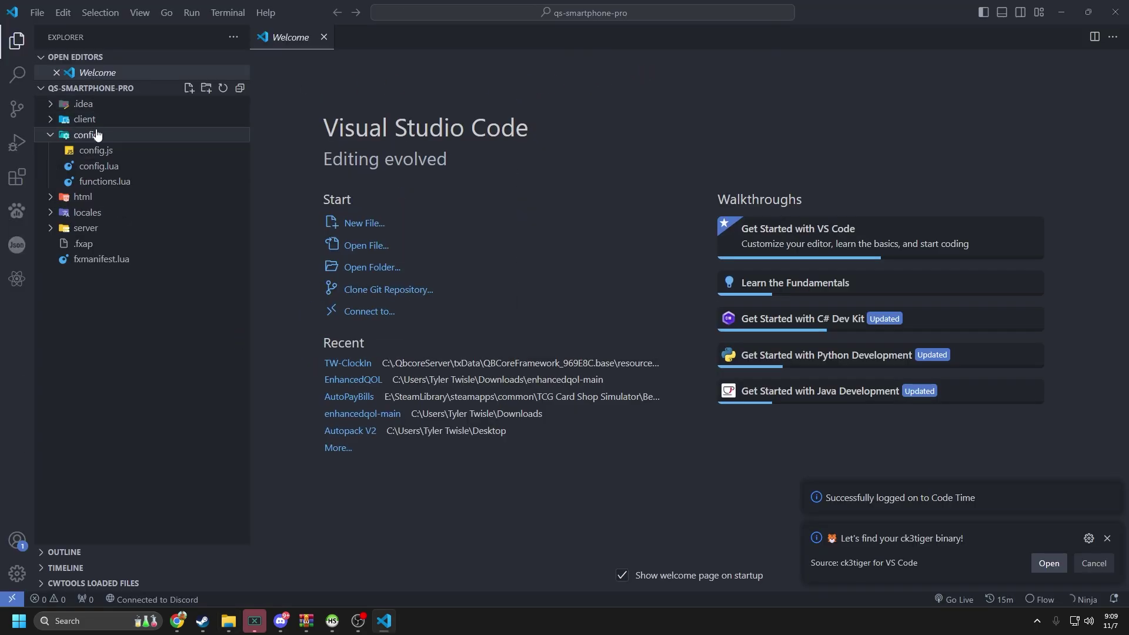
{"action": "left_click", "coordinate": [120, 151]}
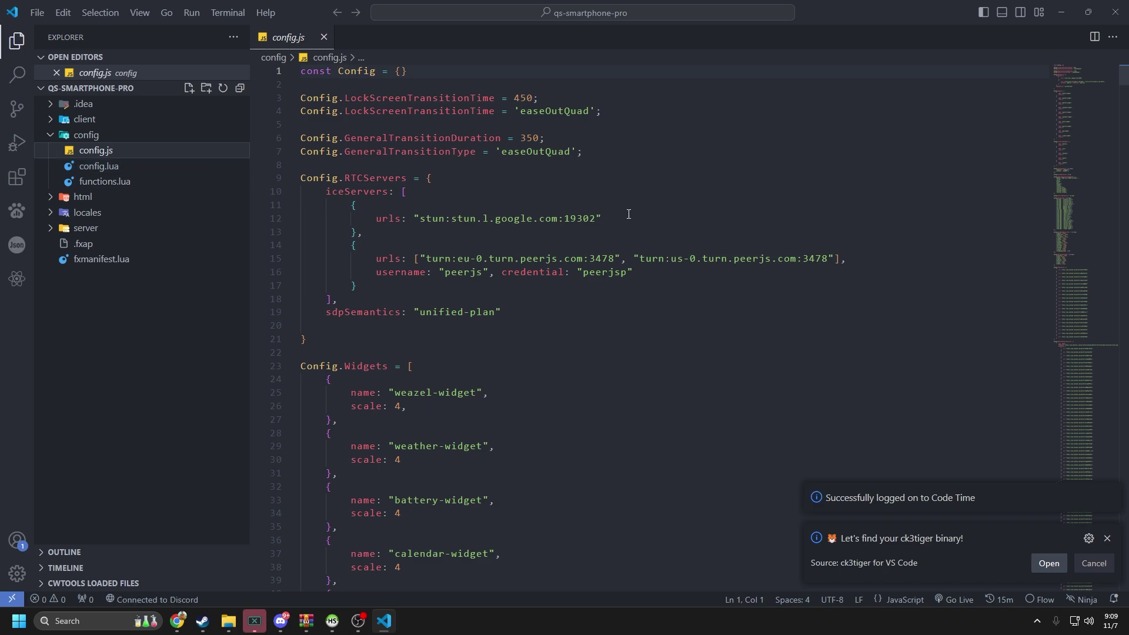